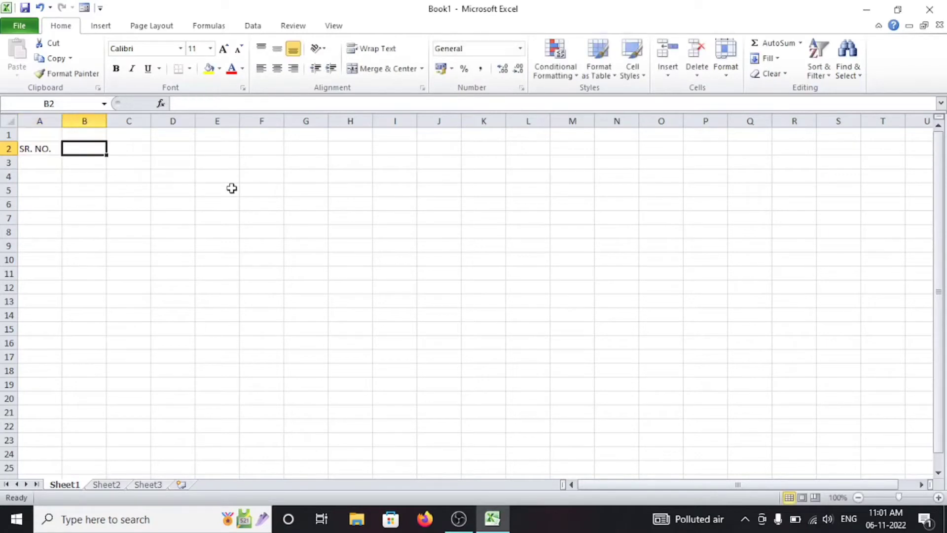
Step: Enter the headings STUDENT NAME and DATE OF BIRTH in row 2, fixing typos
{"action": "type", "text": "STUDENG"}
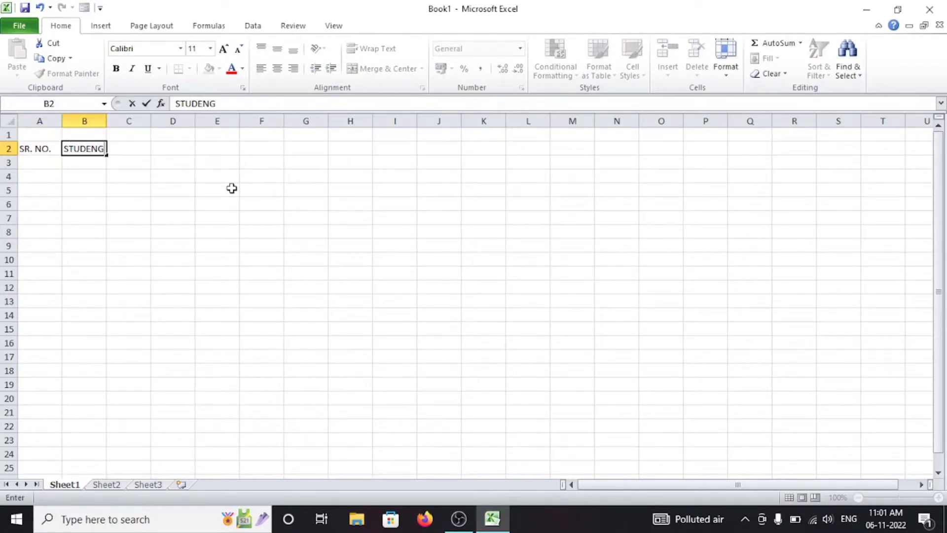
{"action": "type", "text": " NAME"}
{"action": "key", "text": "Tab"}
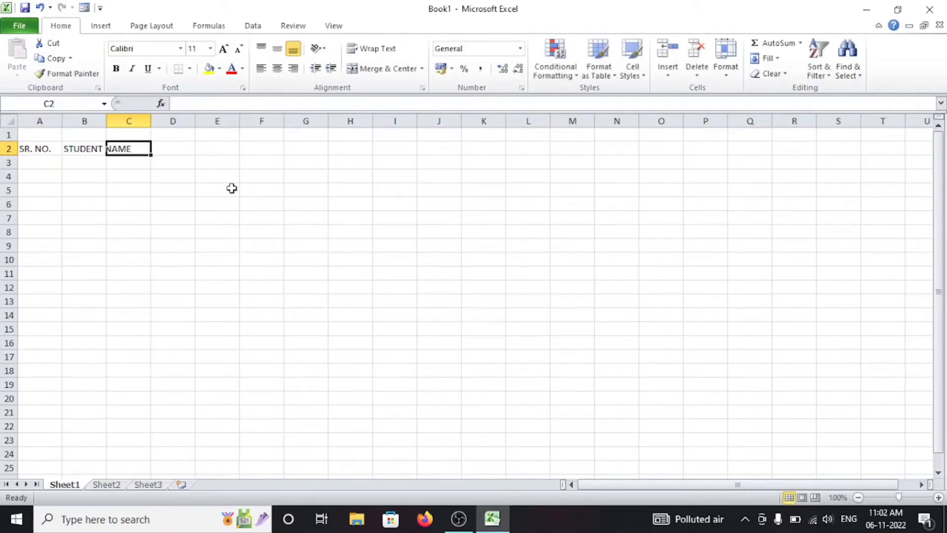
{"action": "type", "text": "DATE OF BIR"}
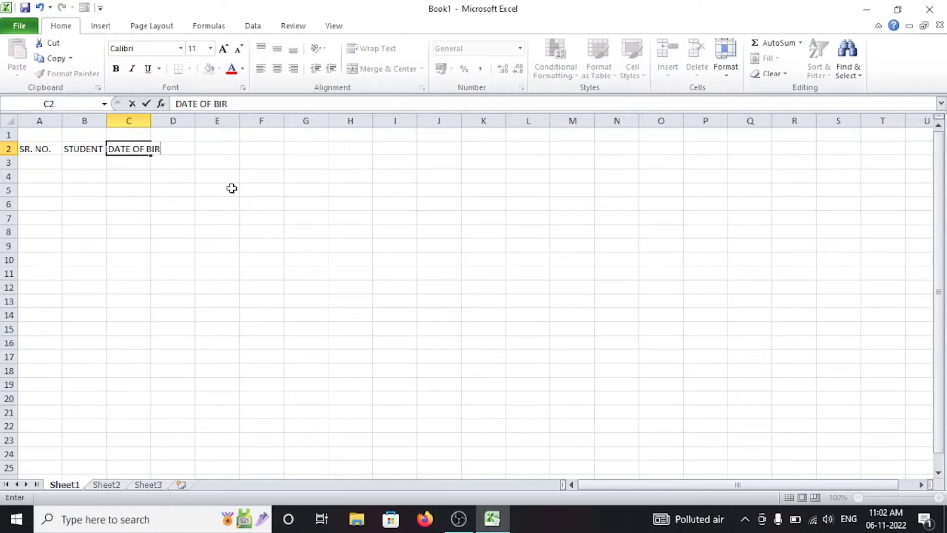
{"action": "type", "text": "TH"}
{"action": "key", "text": "Tab"}
Step: Continue row 2 with FATHER'S NAME, GENDER, ADDRESS and CONTACT NO
{"action": "type", "text": "FARHE"}
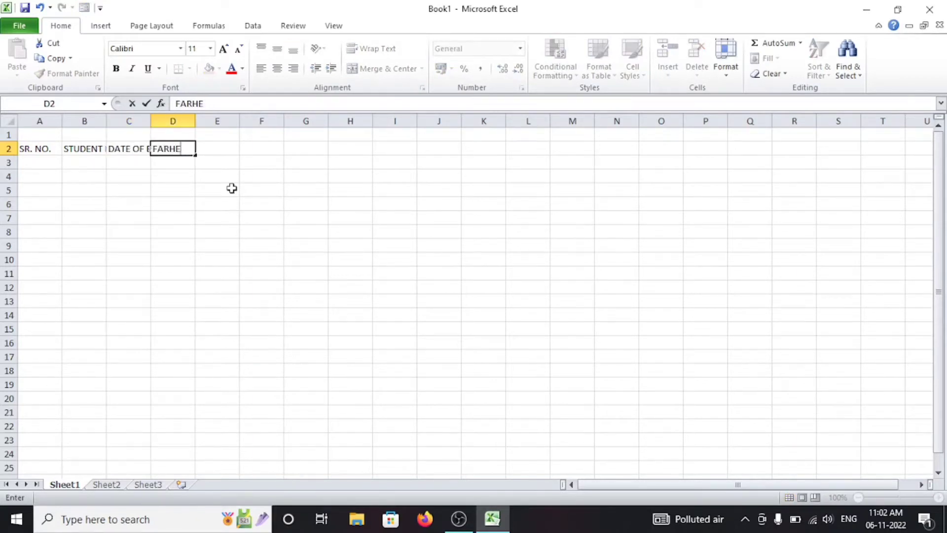
{"action": "key", "text": "BackSpace"}
{"action": "key", "text": "BackSpace"}
{"action": "key", "text": "BackSpace"}
{"action": "type", "text": "THER'S"}
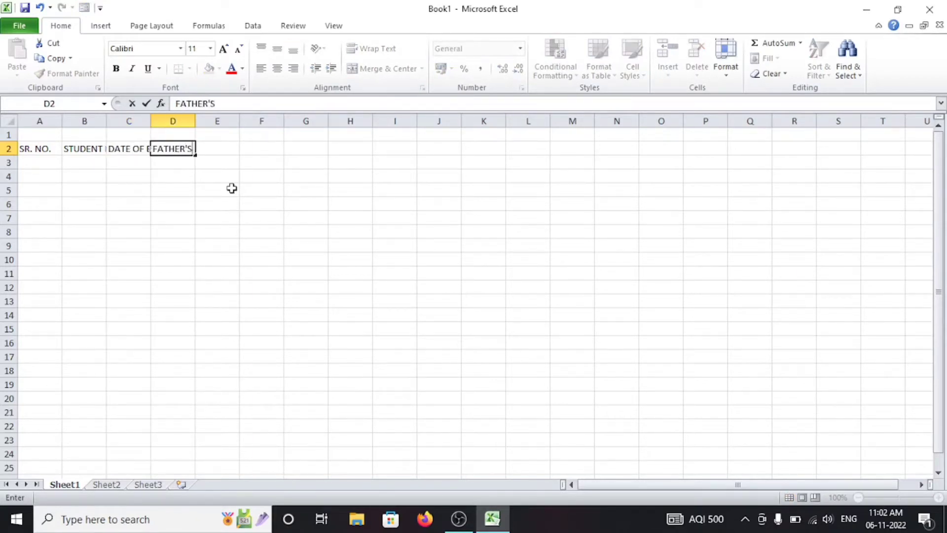
{"action": "type", "text": " NAME"}
{"action": "key", "text": "Tab"}
{"action": "type", "text": "GENDER"}
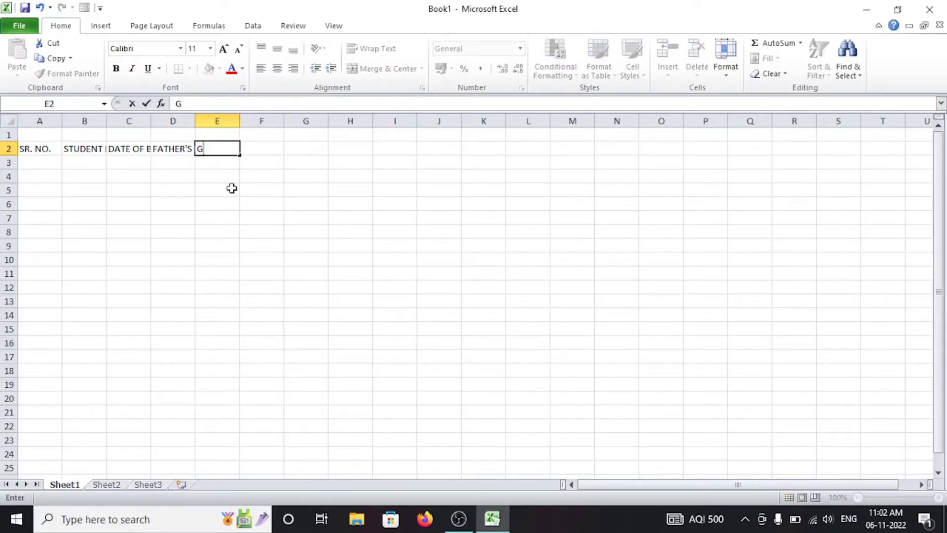
{"action": "key", "text": "Tab"}
{"action": "type", "text": "ADDRESS"}
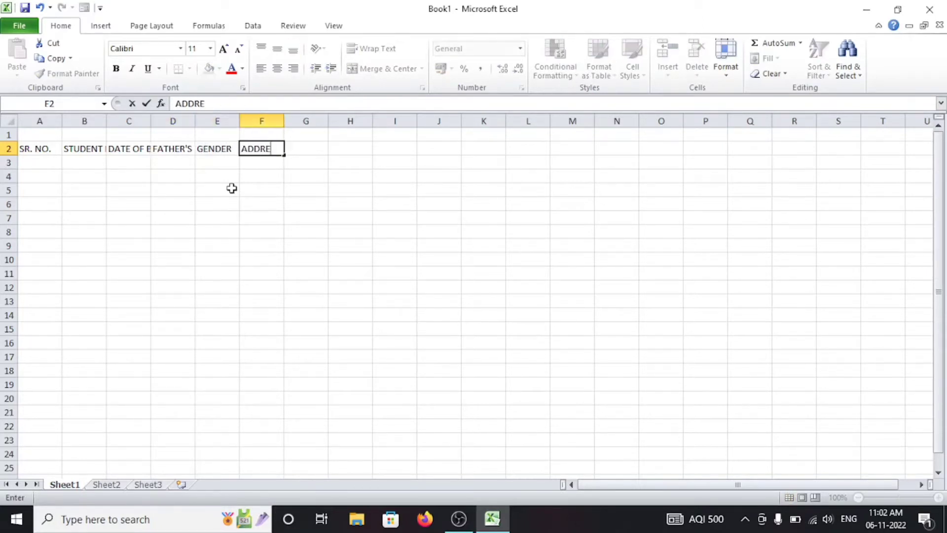
{"action": "key", "text": "Tab"}
{"action": "type", "text": "CONTACT NO."}
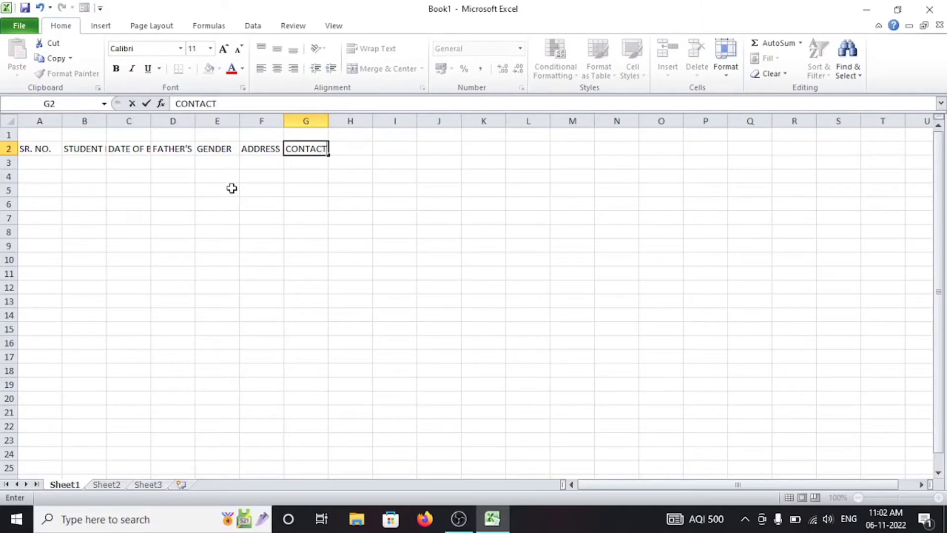
Step: Commit CONTACT NO. and widen columns A to G so the headings fit
{"action": "left_click", "coordinate": [25, 148]}
{"action": "left_click_drag", "start_coordinate": [40, 121], "coordinate": [306, 135]}
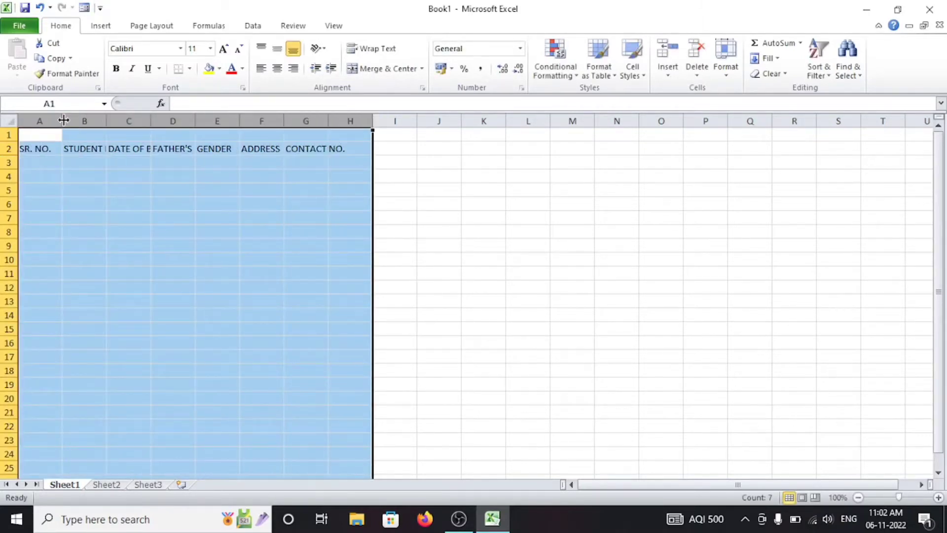
{"action": "mouse_move", "coordinate": [63, 121]}
{"action": "left_mouse_down"}
{"action": "mouse_move", "coordinate": [133, 117]}
{"action": "mouse_move", "coordinate": [65, 124]}
{"action": "left_mouse_up"}
Step: Enter the title STUDENT ADMISSION DETAILS in cell A1
{"action": "left_click", "coordinate": [125, 131]}
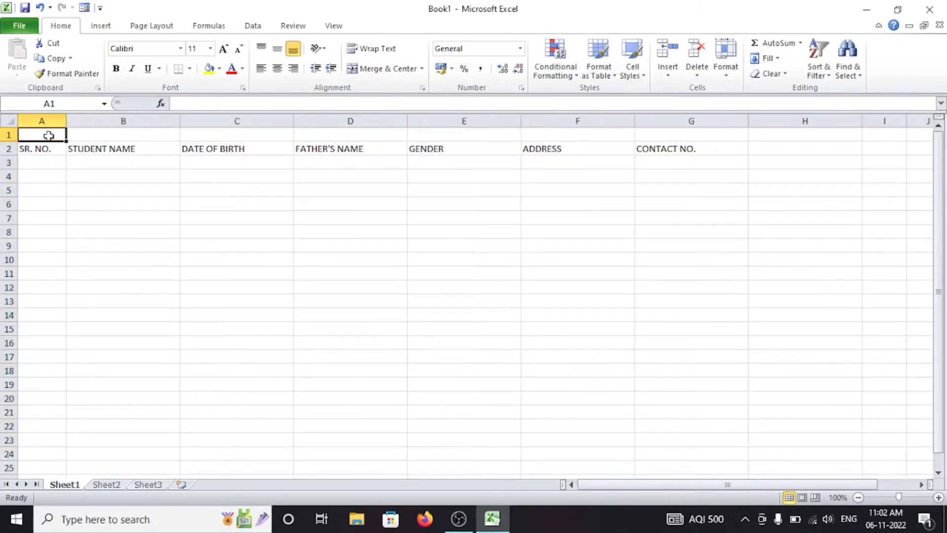
{"action": "type", "text": "STUDENT"}
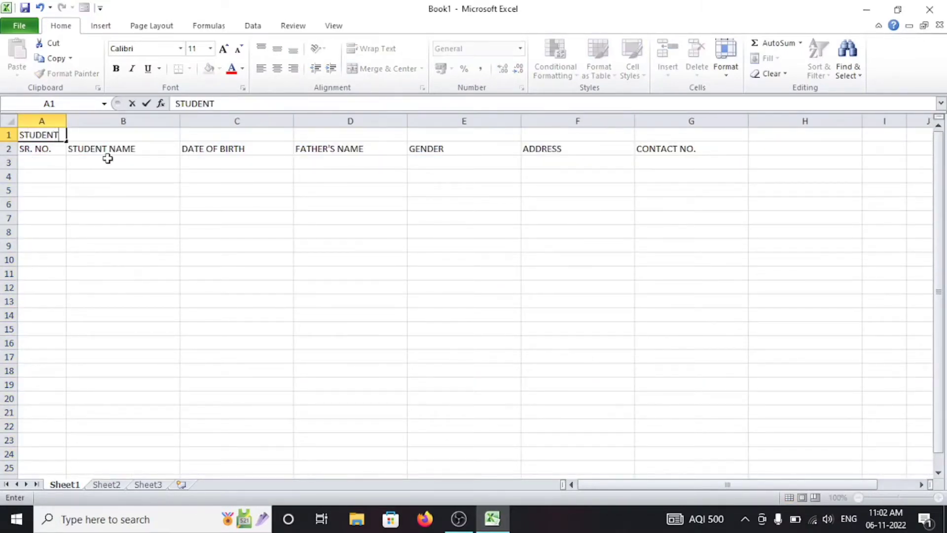
{"action": "type", "text": " ADMISSION DETAILS"}
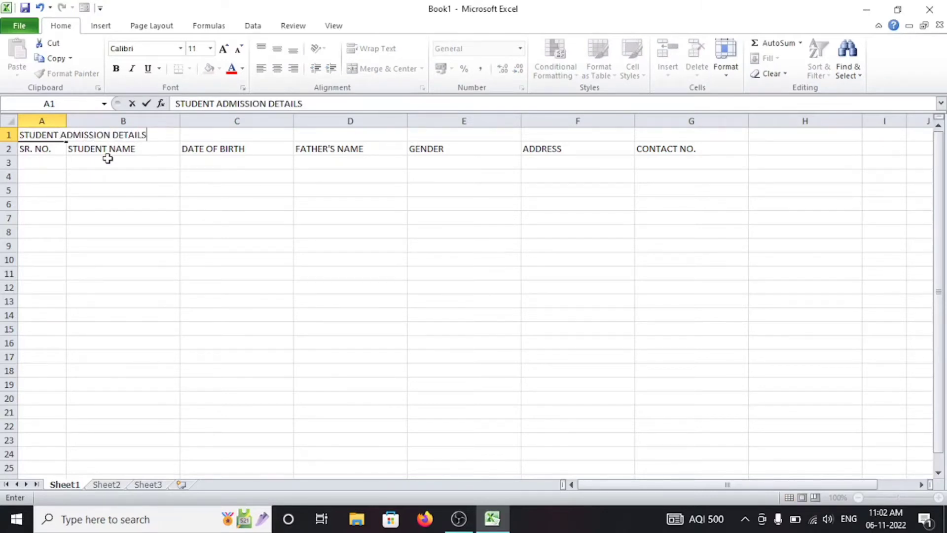
{"action": "left_click", "coordinate": [84, 195]}
{"action": "left_click", "coordinate": [43, 133]}
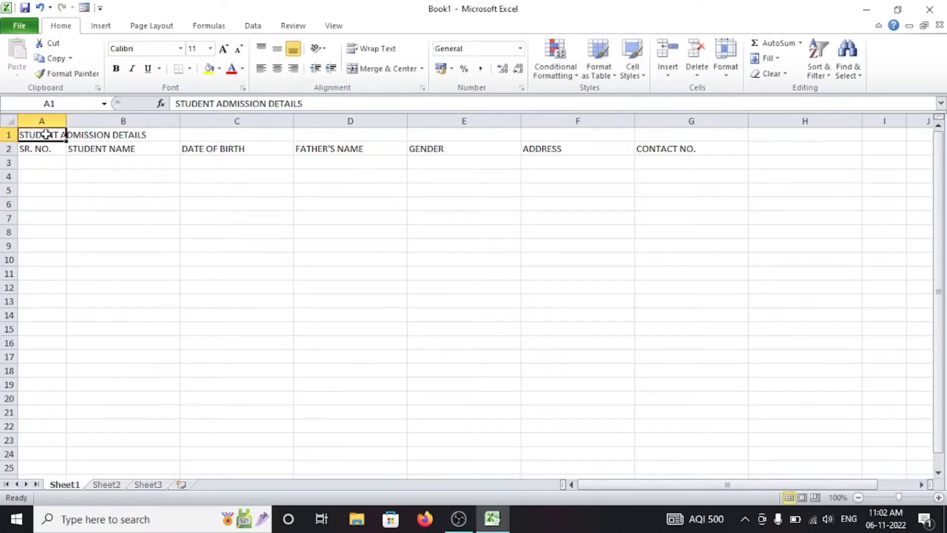
Step: Make row 1 taller, merge and centre the title across A1:G1, and set it bold at 18 pt
{"action": "left_click_drag", "start_coordinate": [8, 142], "coordinate": [640, 128]}
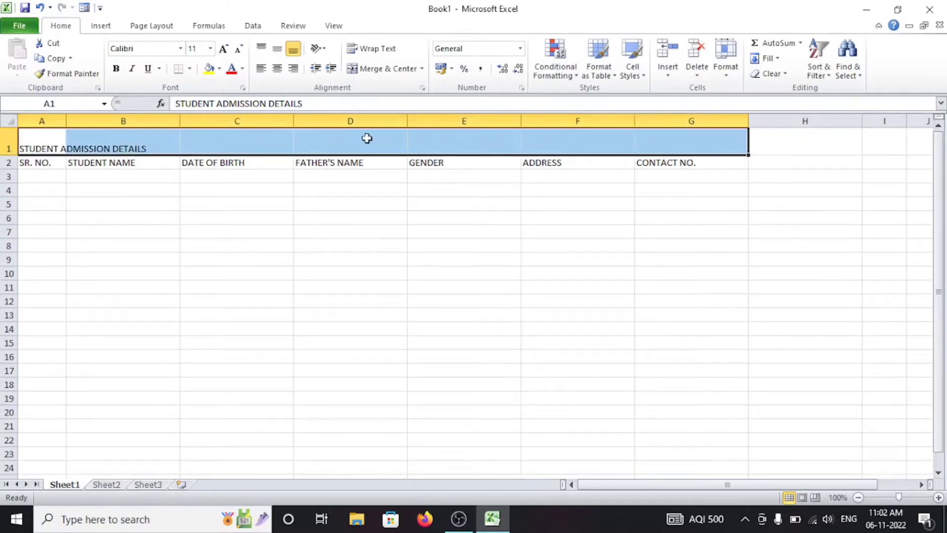
{"action": "left_click", "coordinate": [371, 69]}
{"action": "left_click", "coordinate": [278, 49]}
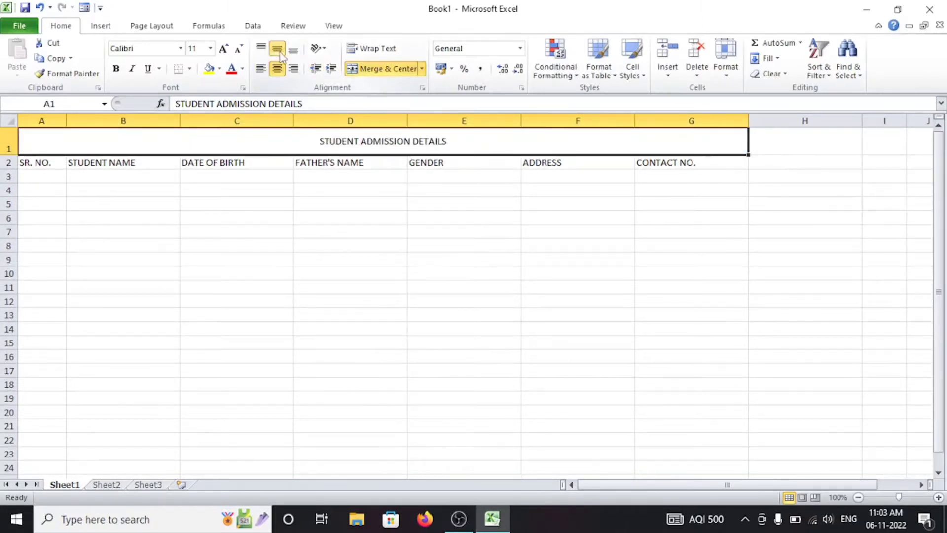
{"action": "left_click", "coordinate": [224, 49]}
{"action": "left_click", "coordinate": [224, 50]}
{"action": "left_click", "coordinate": [224, 50]}
{"action": "left_click", "coordinate": [224, 49]}
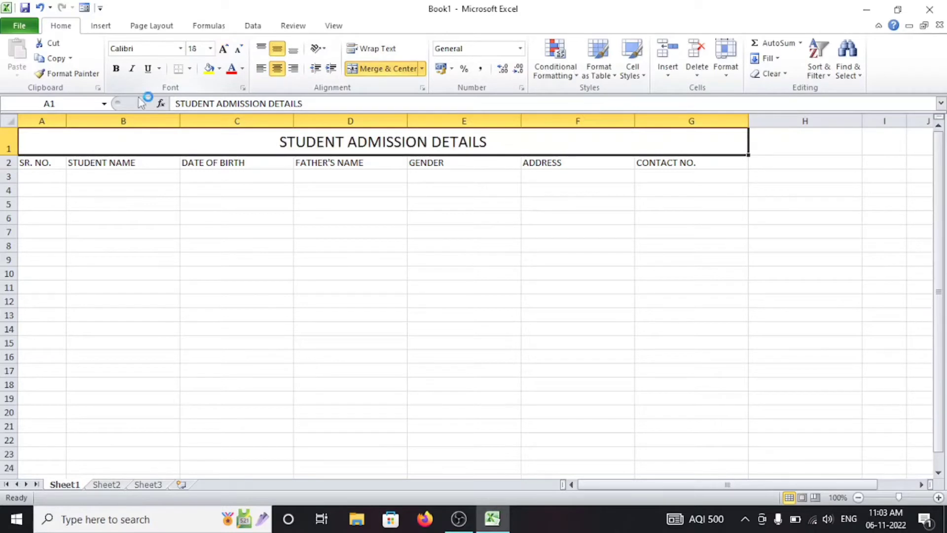
{"action": "left_click", "coordinate": [116, 68]}
Step: Give the title banner a thick box border and a green fill
{"action": "left_click", "coordinate": [190, 69]}
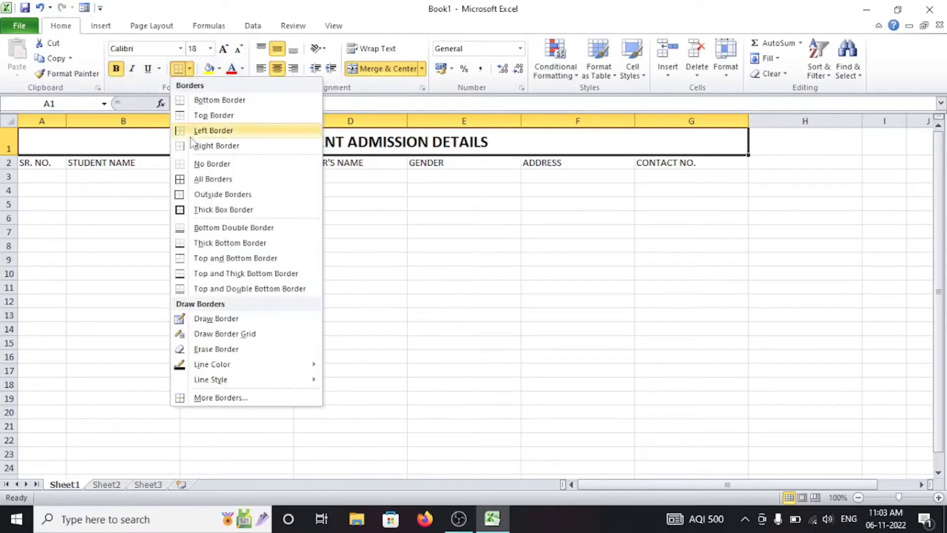
{"action": "left_click", "coordinate": [223, 209]}
{"action": "left_click", "coordinate": [208, 69]}
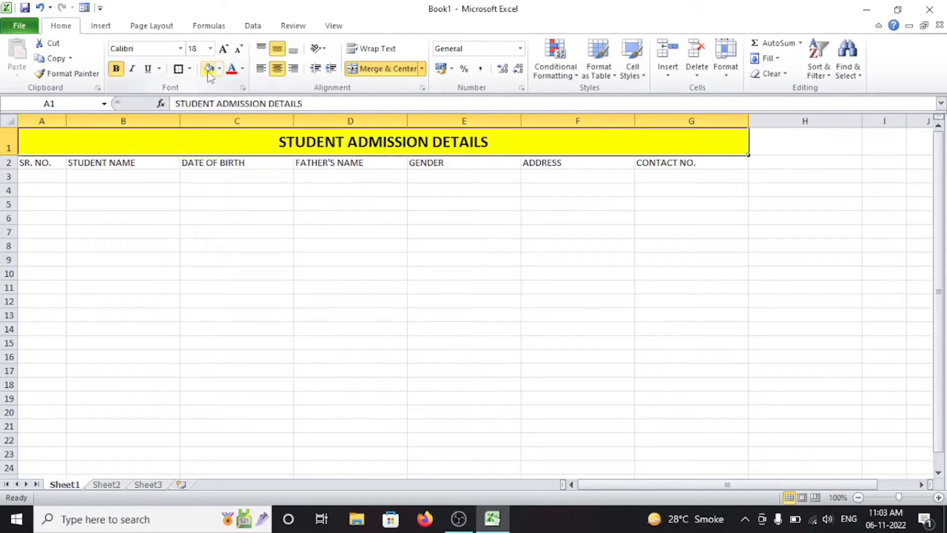
{"action": "left_click", "coordinate": [219, 69]}
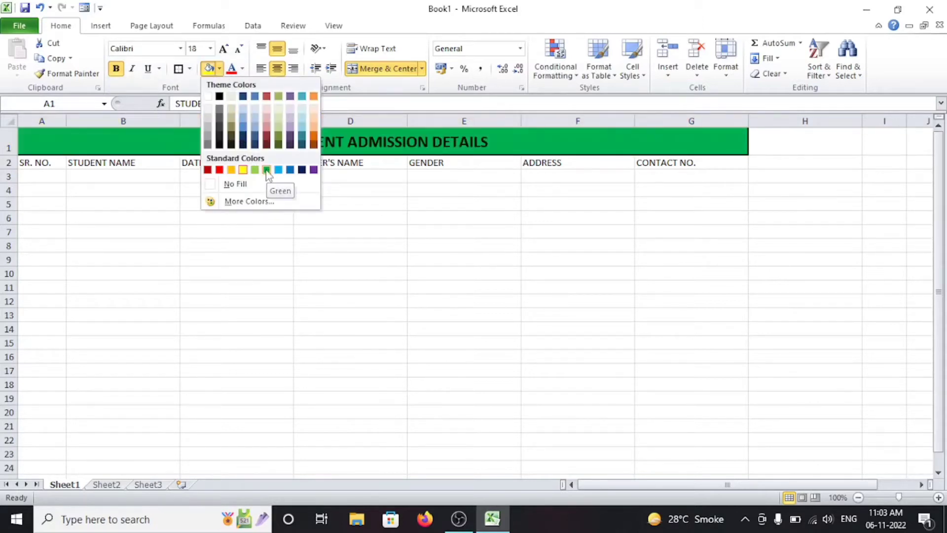
{"action": "left_click", "coordinate": [267, 170]}
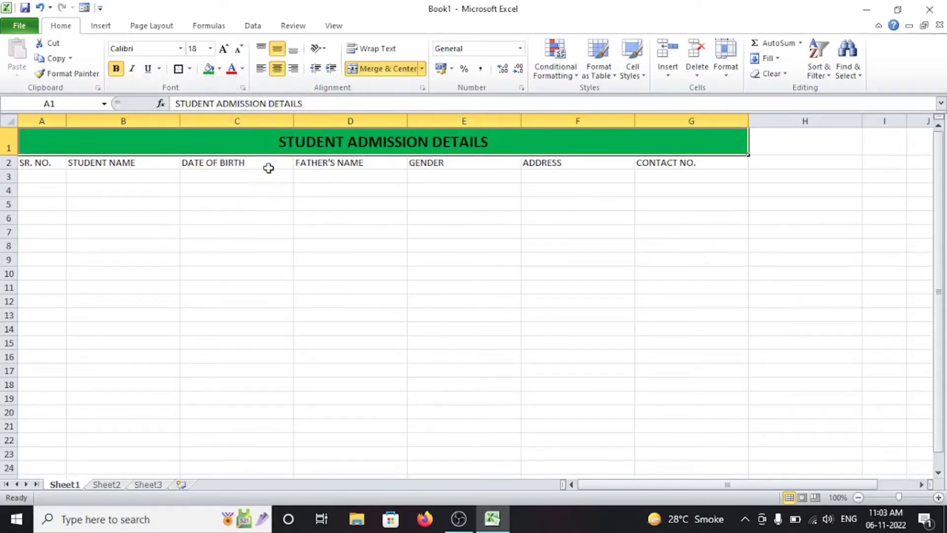
Step: Make heading row 2 taller and put All Borders on the heading cells
{"action": "left_click", "coordinate": [89, 177]}
{"action": "left_click", "coordinate": [41, 162]}
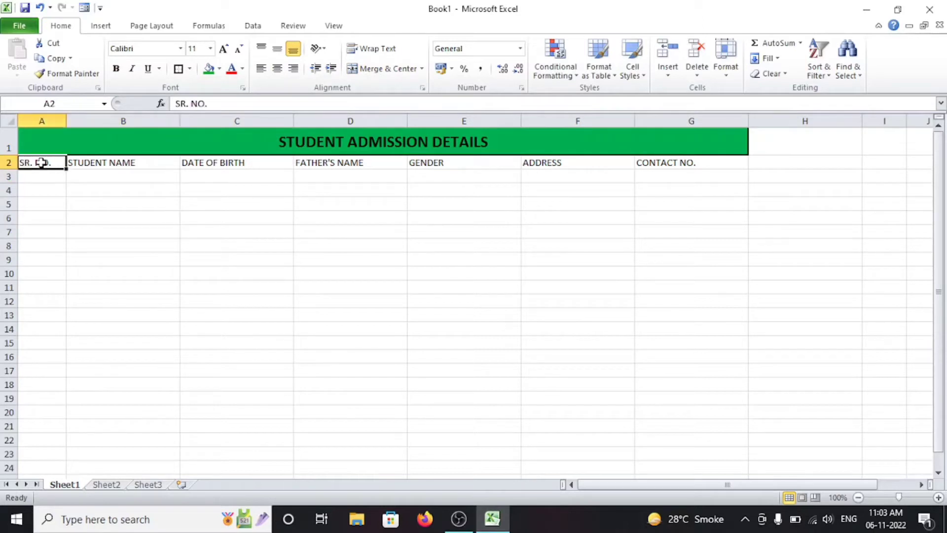
{"action": "left_click_drag", "start_coordinate": [8, 170], "coordinate": [669, 167]}
{"action": "left_click", "coordinate": [189, 68]}
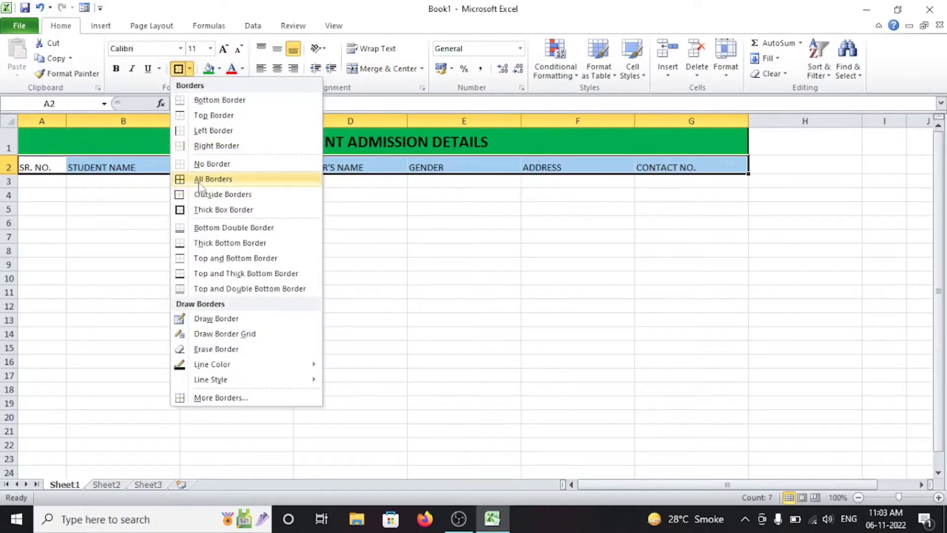
{"action": "left_click", "coordinate": [201, 180]}
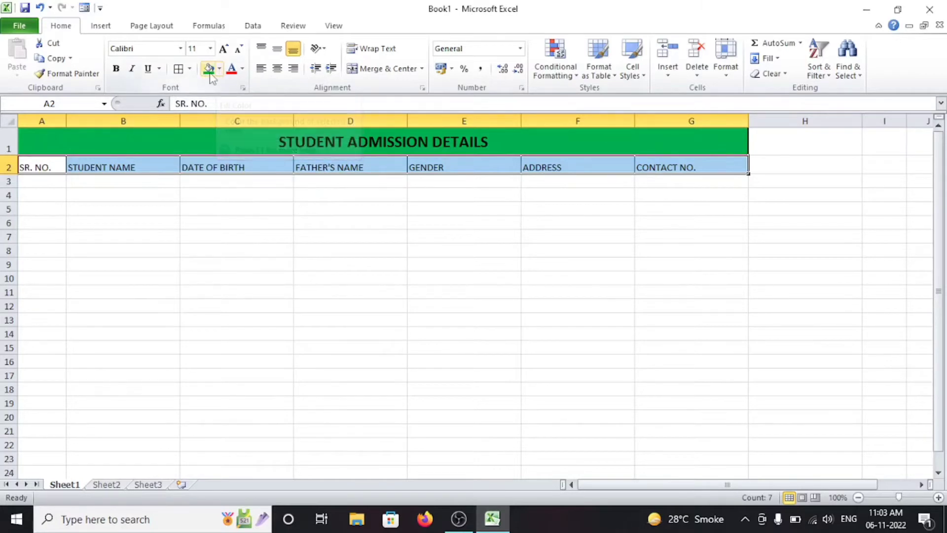
Step: Fill the headings orange, centre them both ways, and grow the font to 14 pt
{"action": "left_click", "coordinate": [219, 70]}
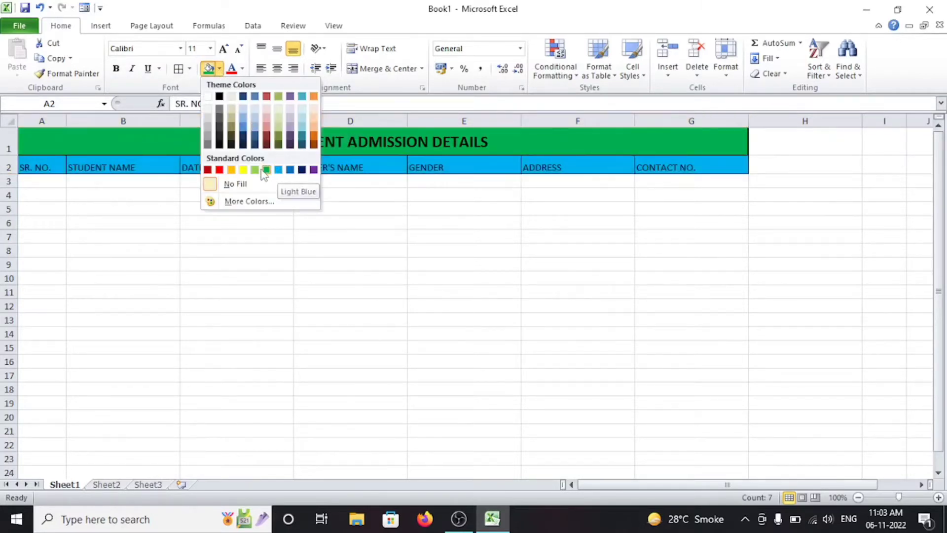
{"action": "left_click", "coordinate": [232, 169]}
{"action": "left_click", "coordinate": [277, 69]}
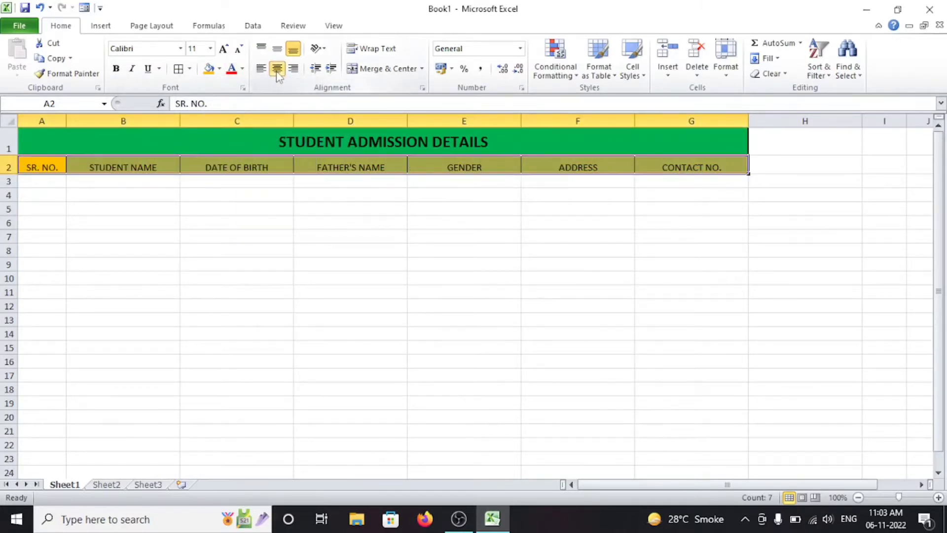
{"action": "left_click", "coordinate": [277, 50]}
{"action": "left_click", "coordinate": [227, 50]}
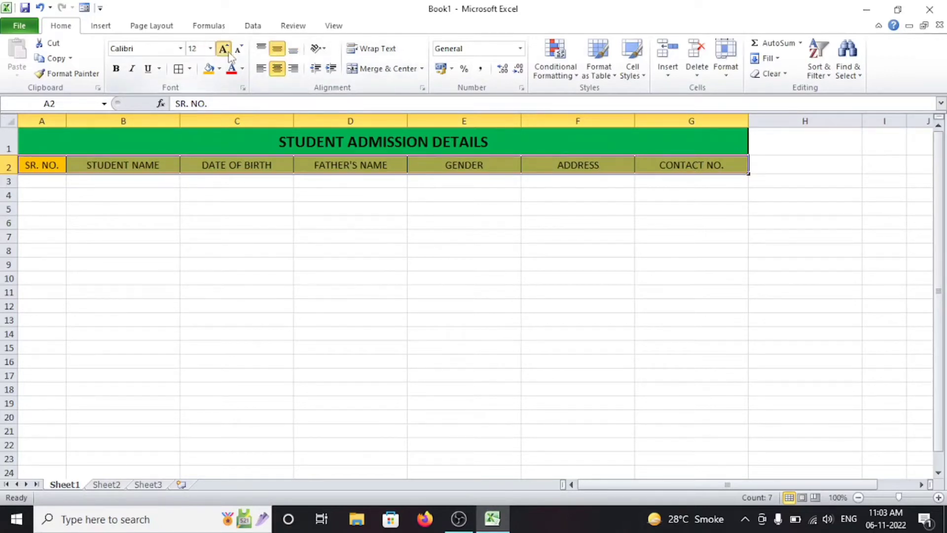
{"action": "left_click", "coordinate": [228, 51]}
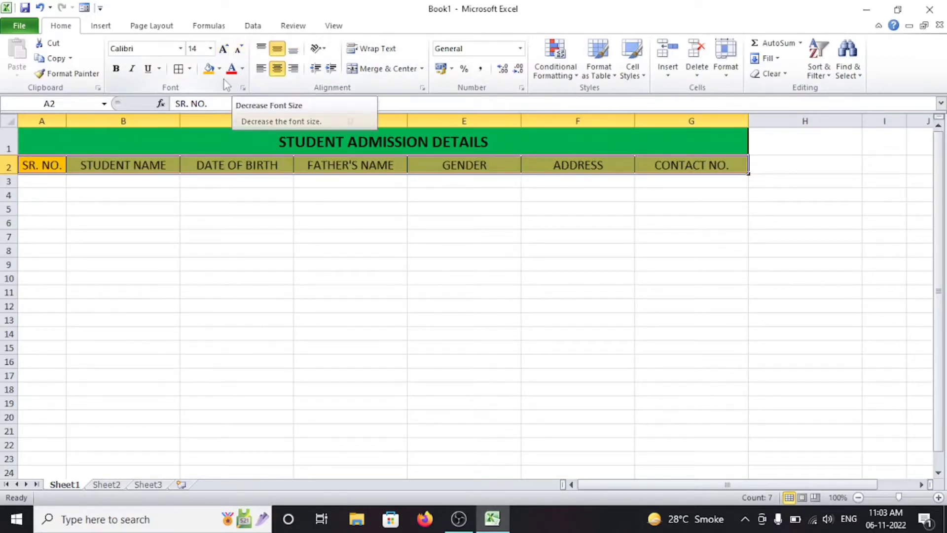
{"action": "left_click", "coordinate": [129, 207]}
Step: Apply All Borders to the table range A2:G18
{"action": "left_click_drag", "start_coordinate": [35, 167], "coordinate": [663, 308]}
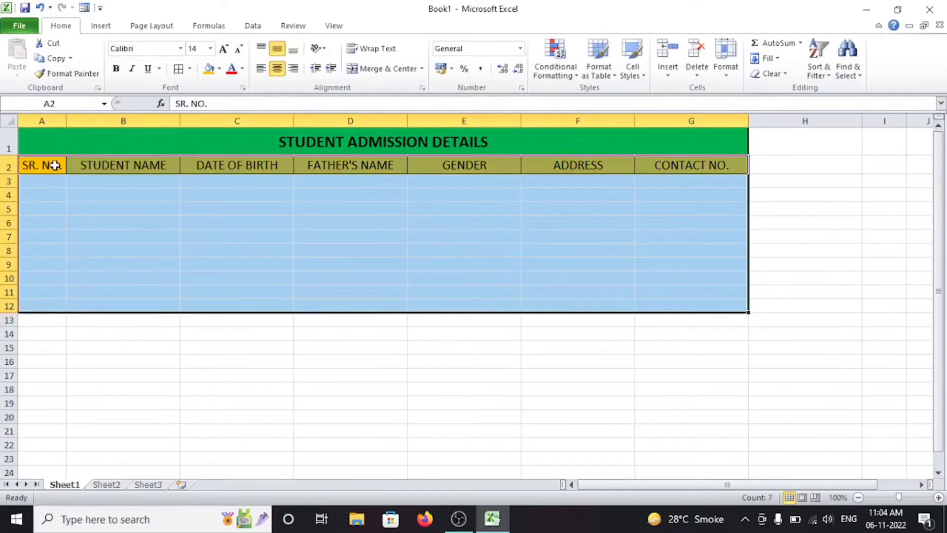
{"action": "left_click_drag", "start_coordinate": [46, 165], "coordinate": [658, 393]}
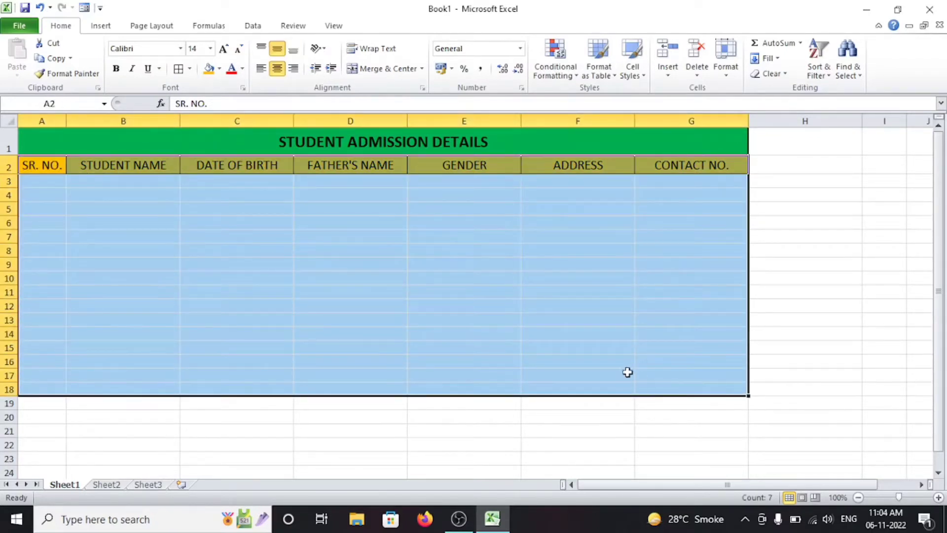
{"action": "left_click", "coordinate": [178, 69]}
{"action": "left_click", "coordinate": [79, 194]}
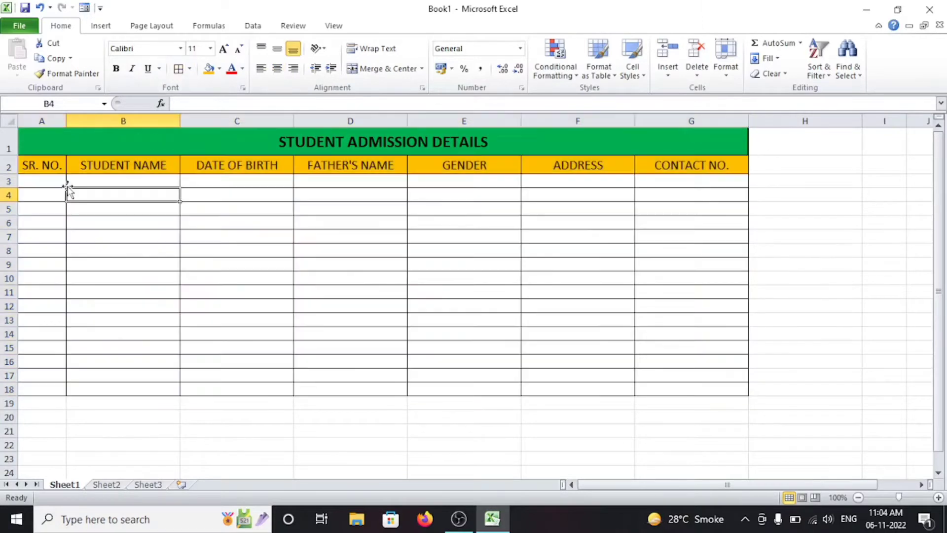
Step: Select data rows A3:G18 and bring up the Row Height setting from Format
{"action": "left_click_drag", "start_coordinate": [59, 181], "coordinate": [661, 390]}
{"action": "left_click", "coordinate": [726, 59]}
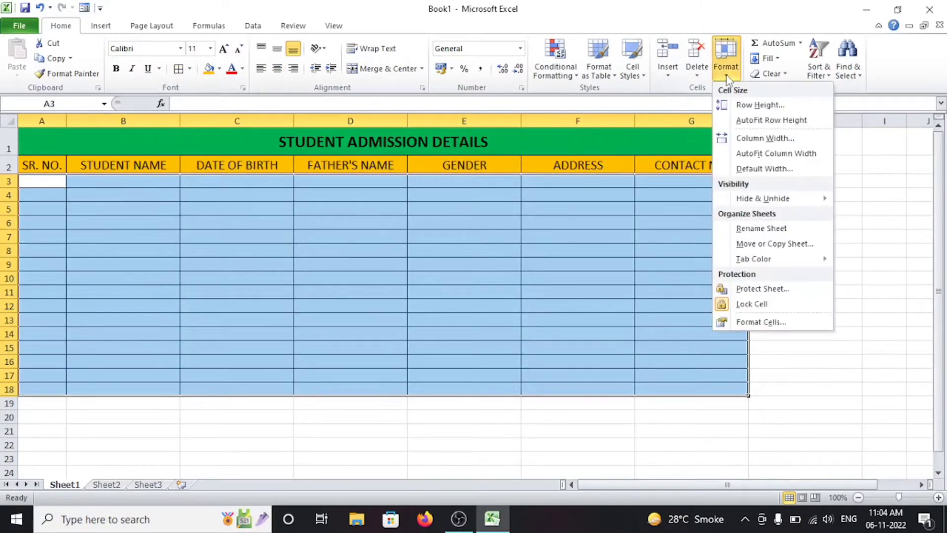
{"action": "left_click", "coordinate": [760, 104]}
Step: Set rows 3–18 to height 20 and centre the table body horizontally and vertically
{"action": "type", "text": "20"}
{"action": "key", "text": "Return"}
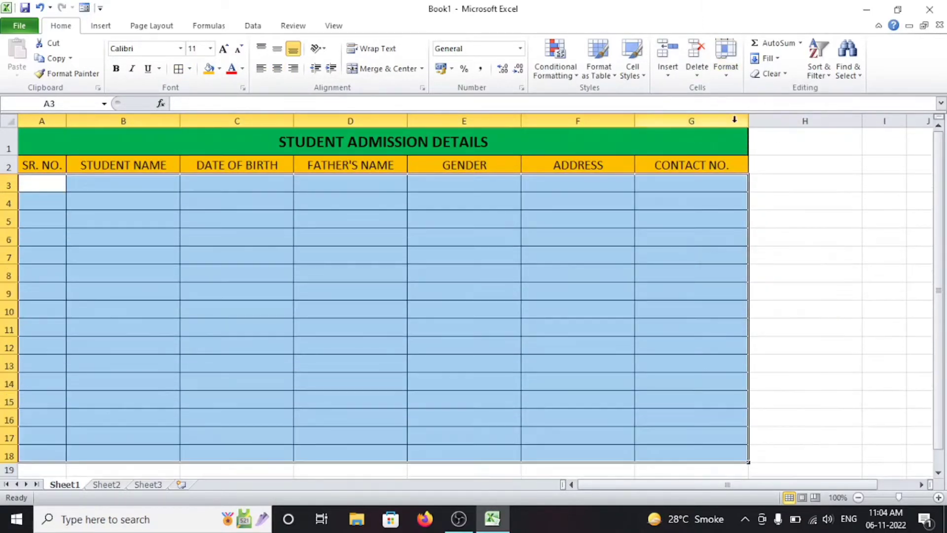
{"action": "left_click", "coordinate": [43, 187]}
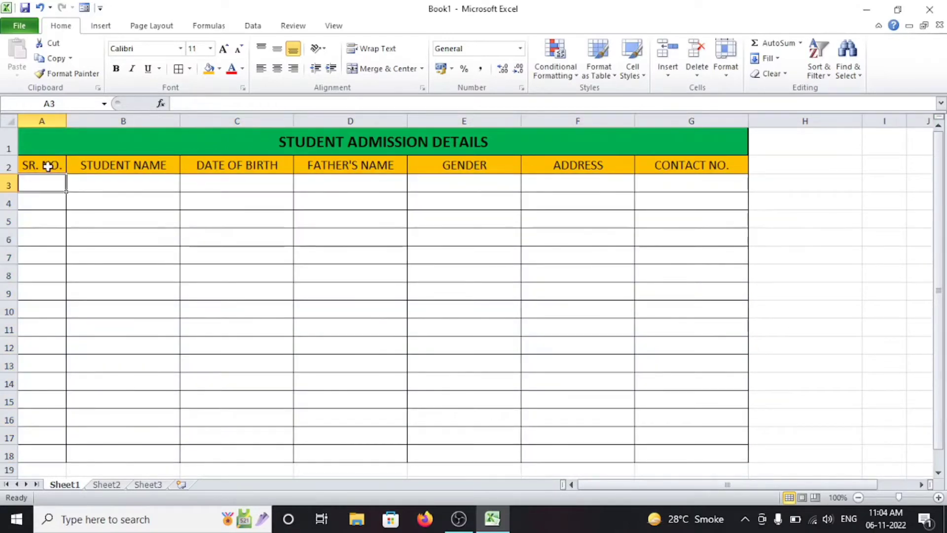
{"action": "left_click_drag", "start_coordinate": [38, 178], "coordinate": [691, 453]}
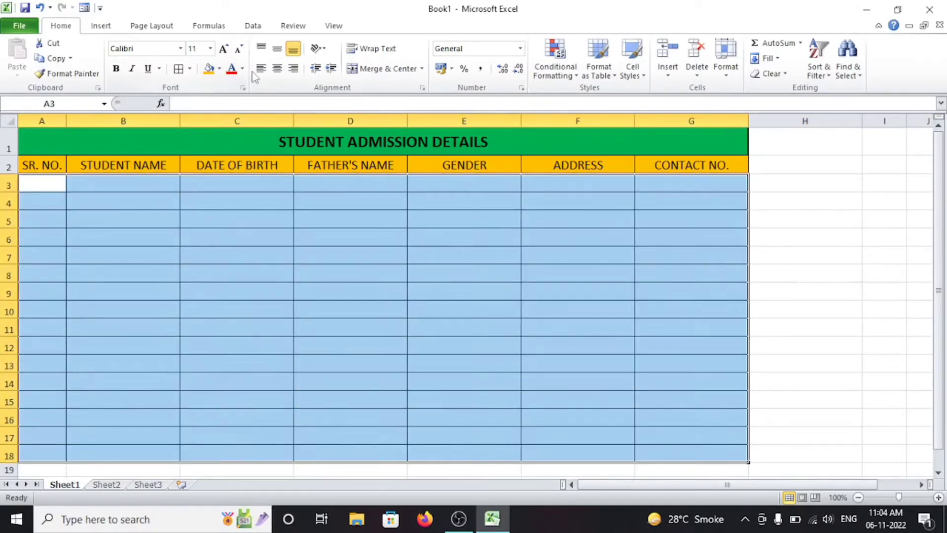
{"action": "left_click", "coordinate": [277, 68]}
{"action": "left_click", "coordinate": [277, 48]}
Step: Number the SR. NO. column 1 to 16 by filling down from 1 and 2 in A3:A4
{"action": "left_click", "coordinate": [48, 182]}
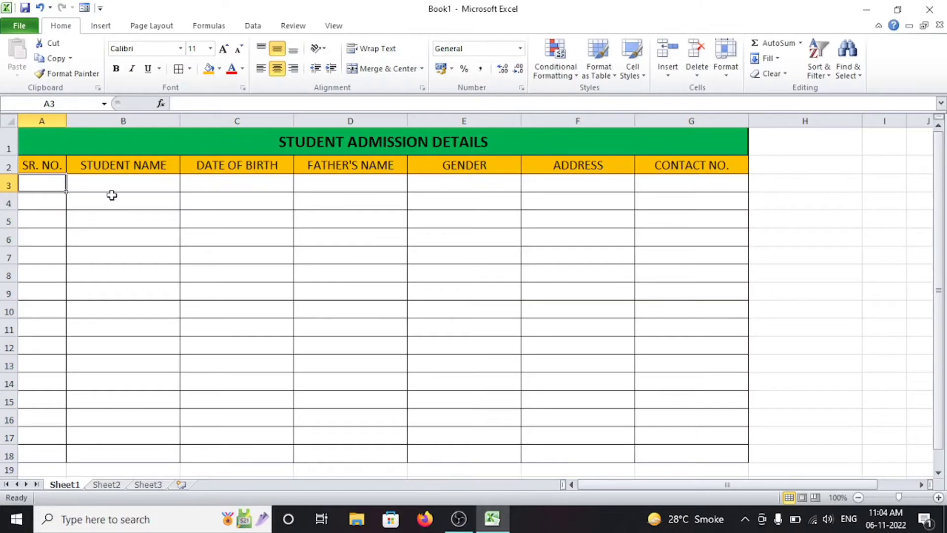
{"action": "type", "text": "1"}
{"action": "key", "text": "Return"}
{"action": "type", "text": "2"}
{"action": "left_click", "coordinate": [41, 184]}
{"action": "left_click_drag", "start_coordinate": [41, 183], "coordinate": [60, 455]}
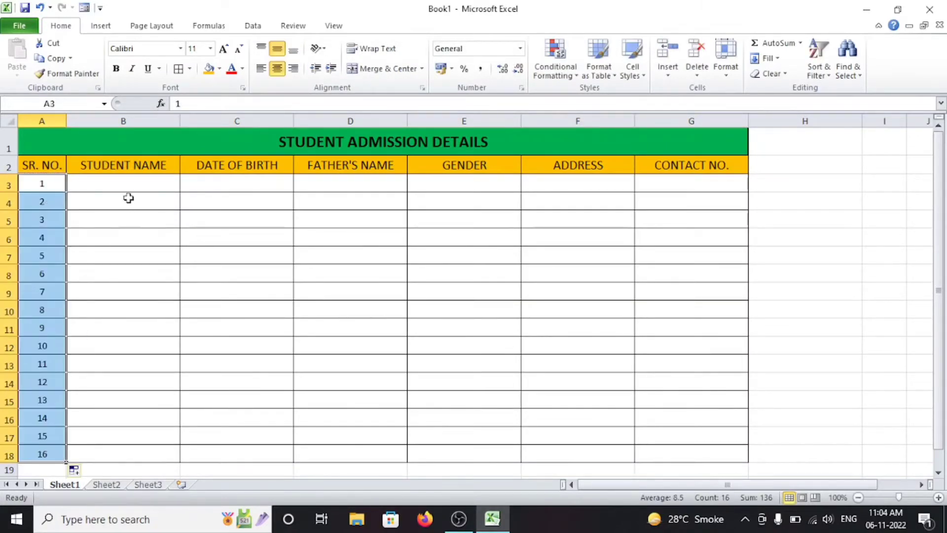
{"action": "left_click", "coordinate": [141, 196]}
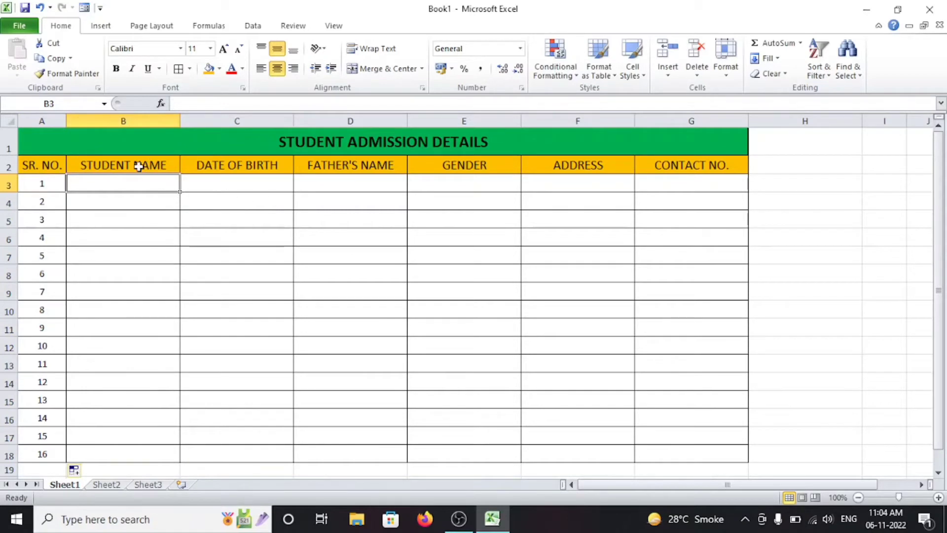
{"action": "left_click_drag", "start_coordinate": [107, 163], "coordinate": [657, 165]}
Step: Add the Form... command from All Commands to the Quick Access Toolbar in Excel Options
{"action": "left_click", "coordinate": [85, 7]}
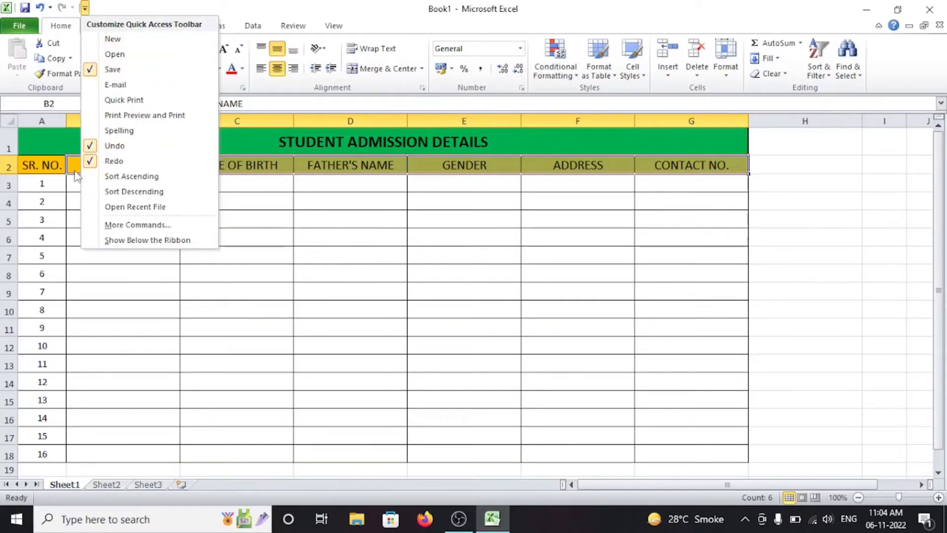
{"action": "left_click", "coordinate": [130, 225]}
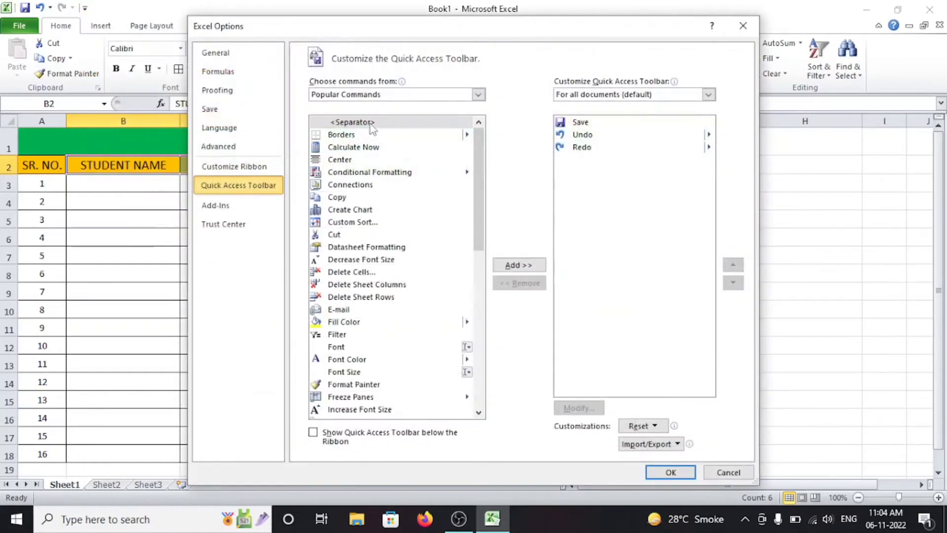
{"action": "left_click", "coordinate": [439, 94]}
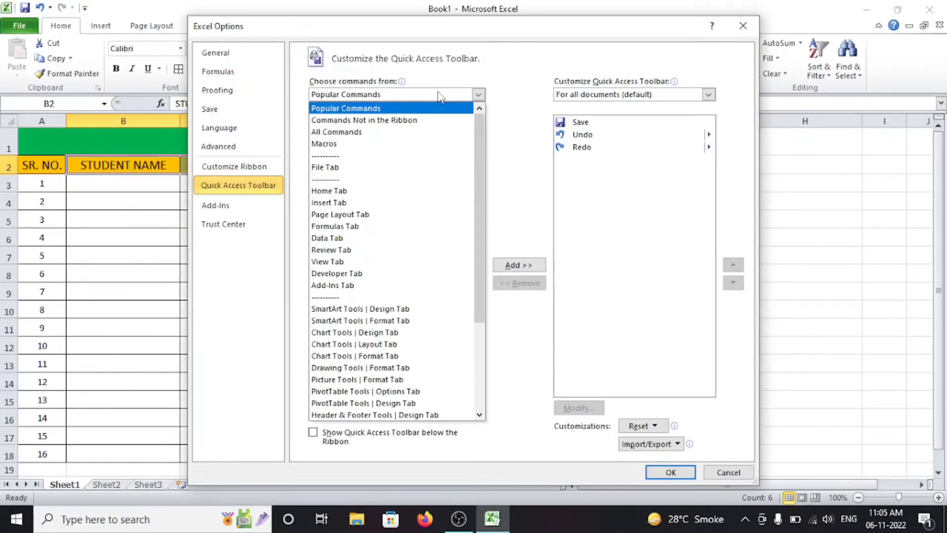
{"action": "left_click", "coordinate": [413, 136]}
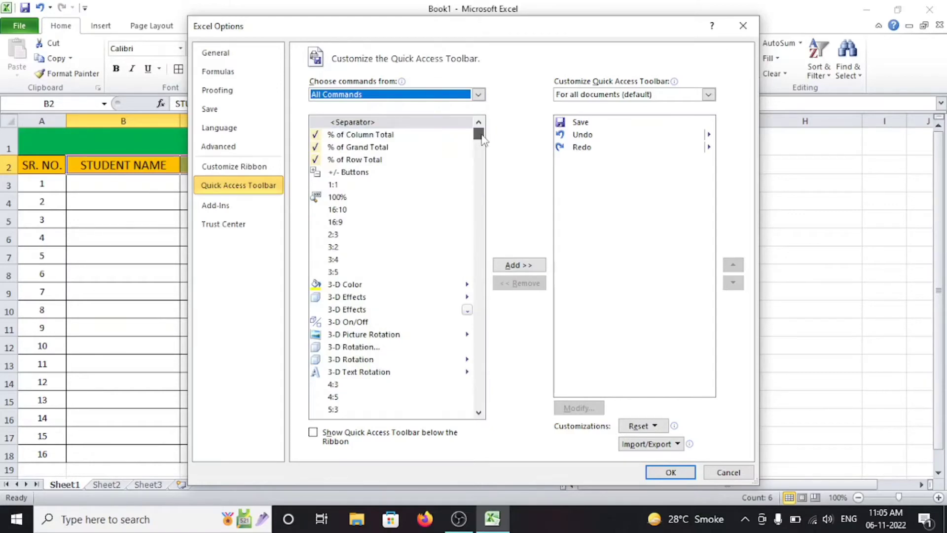
{"action": "left_click_drag", "start_coordinate": [479, 129], "coordinate": [487, 224]}
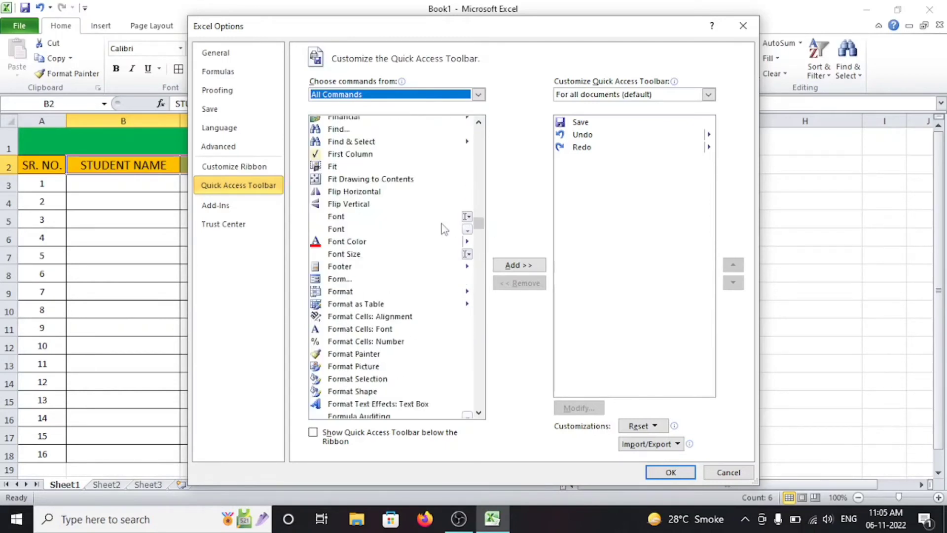
{"action": "left_click", "coordinate": [350, 281]}
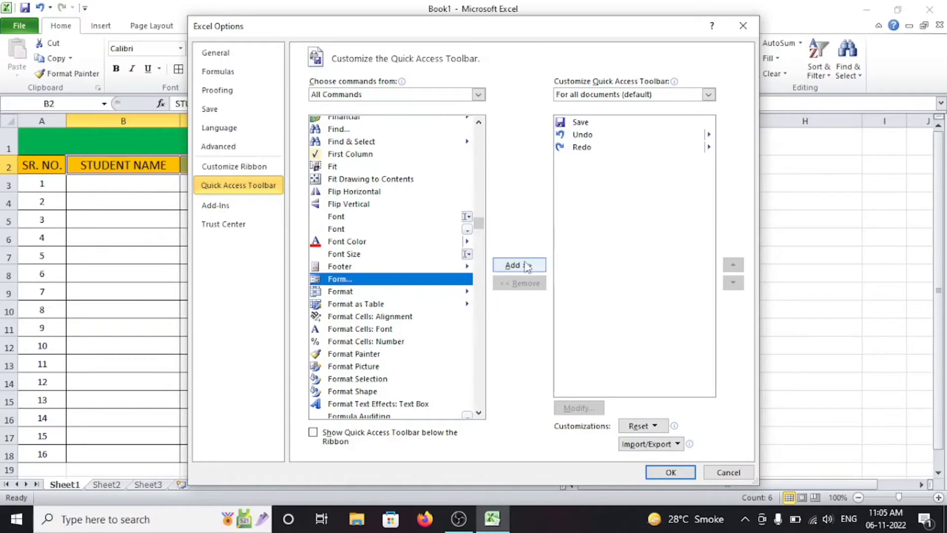
{"action": "left_click", "coordinate": [529, 265]}
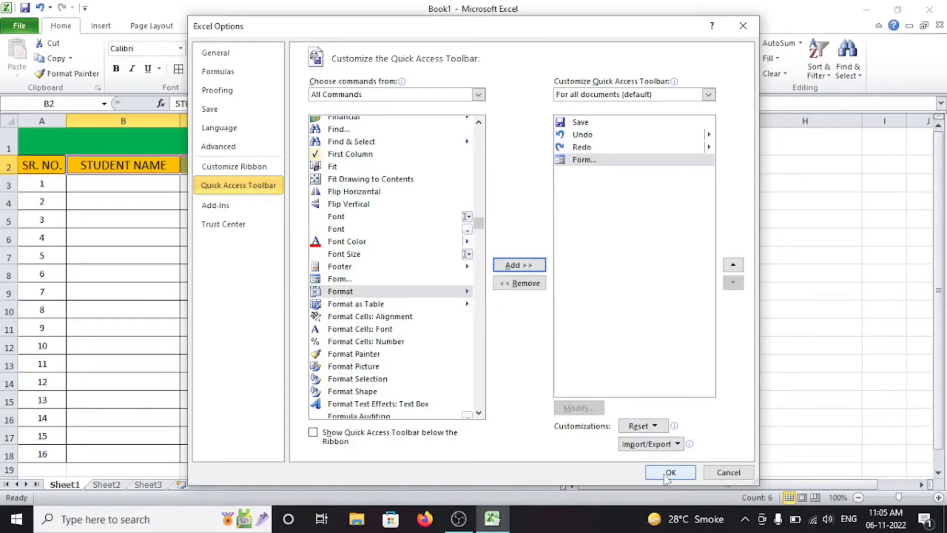
{"action": "left_click", "coordinate": [665, 471]}
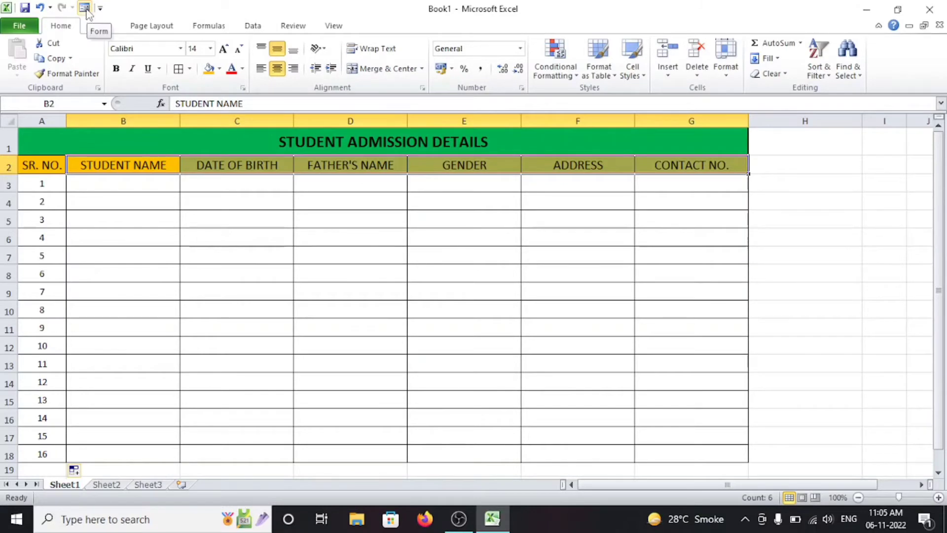
Step: Launch the Form from the Quick Access Toolbar, accept row labels, and move the dialog beside the table
{"action": "left_click", "coordinate": [84, 7]}
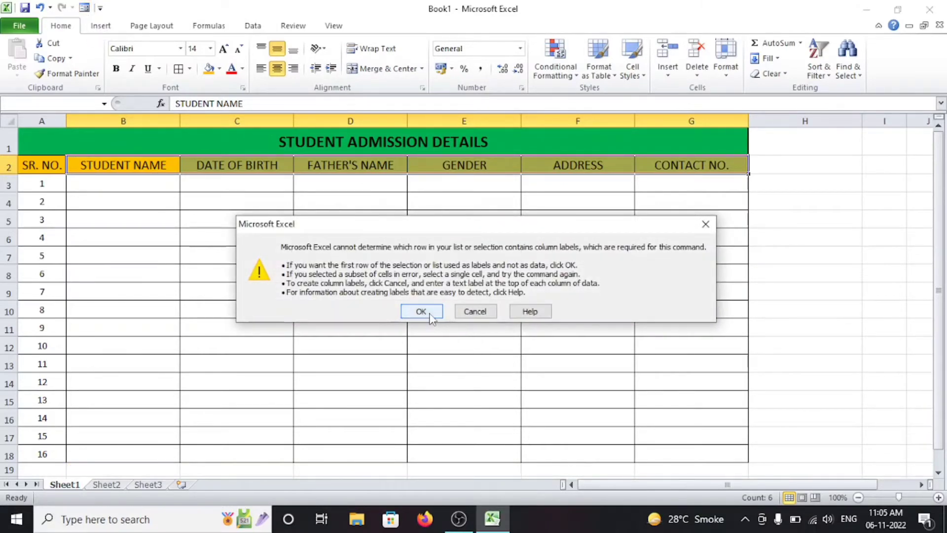
{"action": "left_click", "coordinate": [421, 311]}
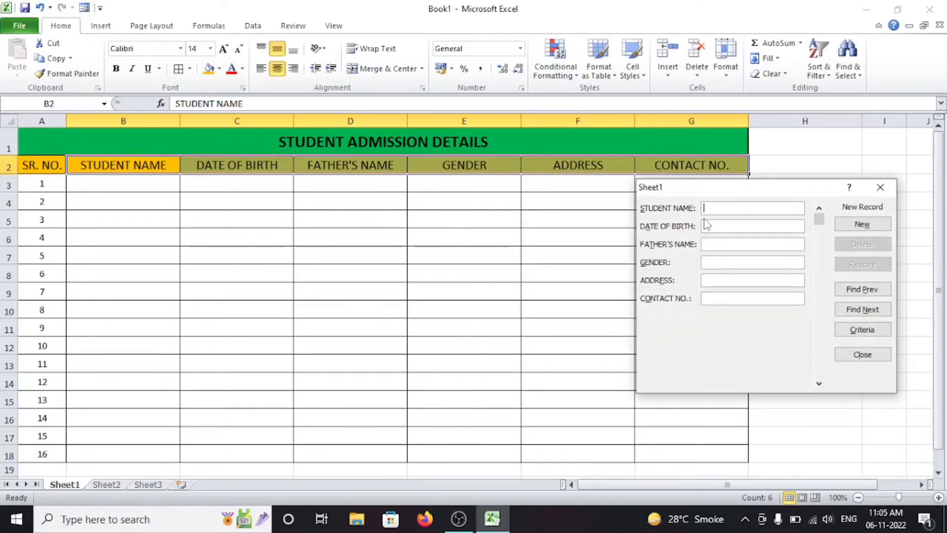
{"action": "left_click_drag", "start_coordinate": [719, 190], "coordinate": [743, 223]}
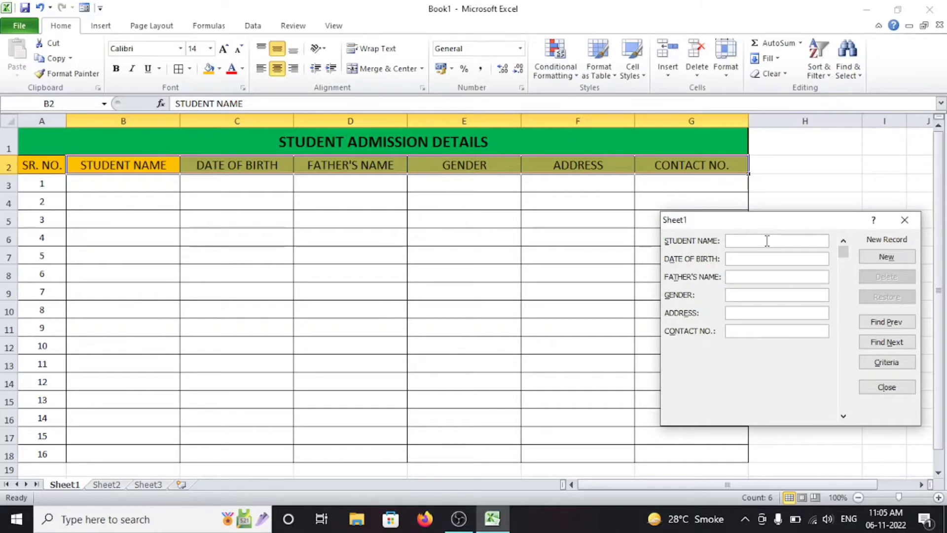
Step: Fill the form with the first student's name, gender MALE, address and other details, then save it
{"action": "type", "text": "RAHUL"}
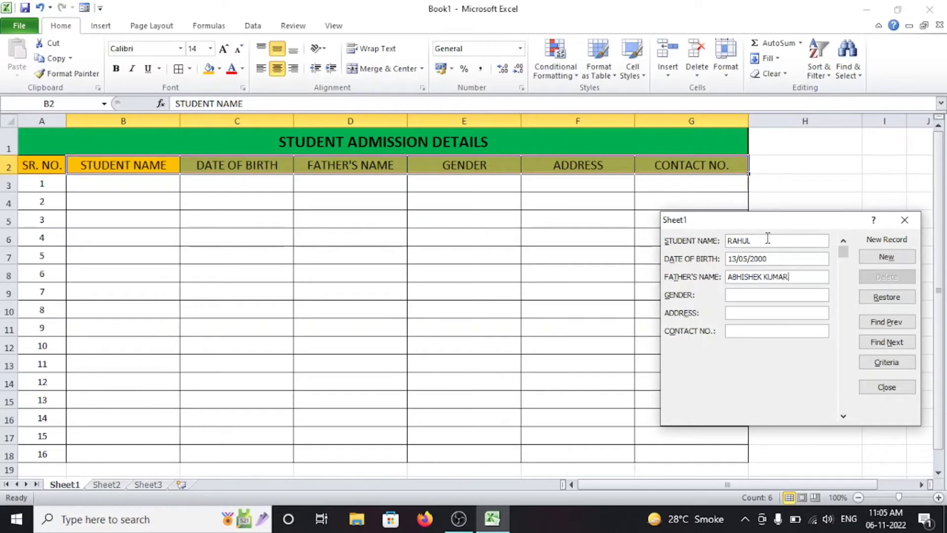
{"action": "key", "text": "Tab"}
{"action": "type", "text": "MALE"}
{"action": "key", "text": "Tab"}
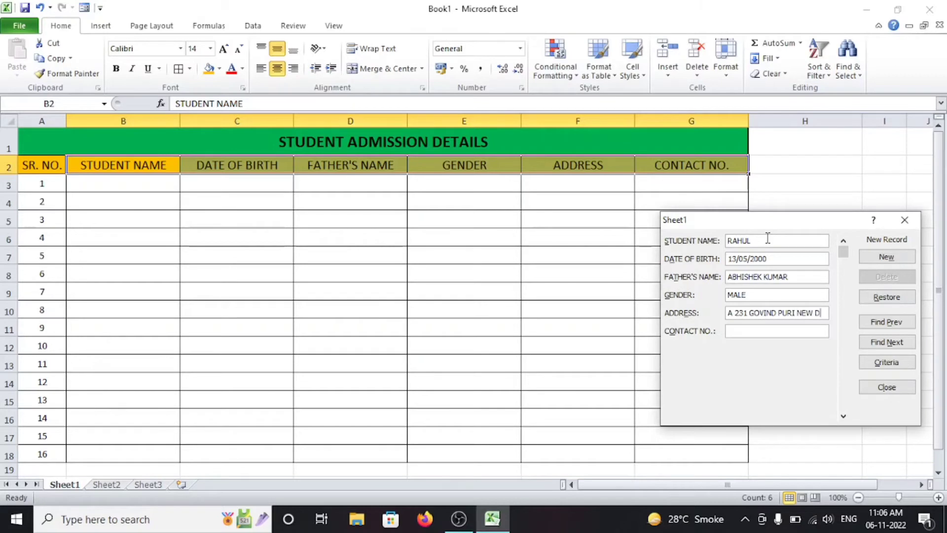
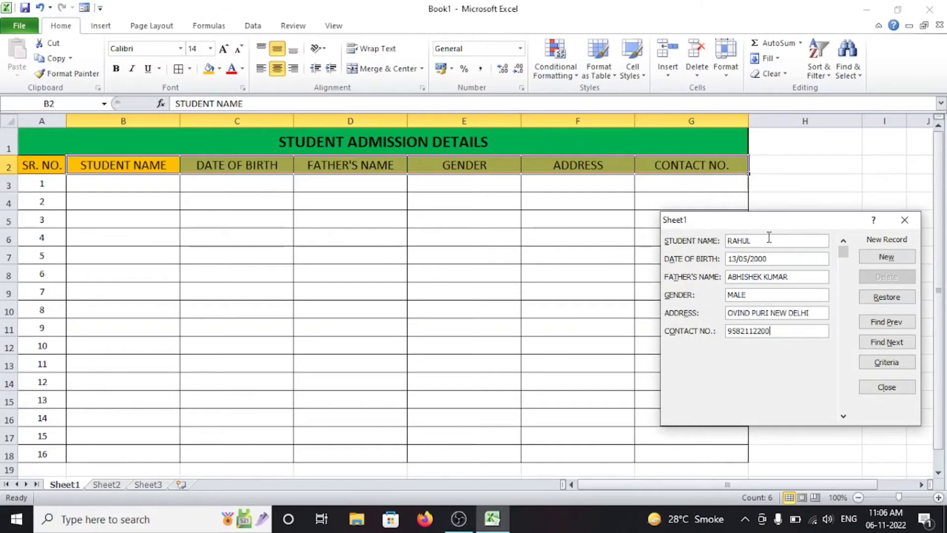
{"action": "left_click", "coordinate": [880, 262]}
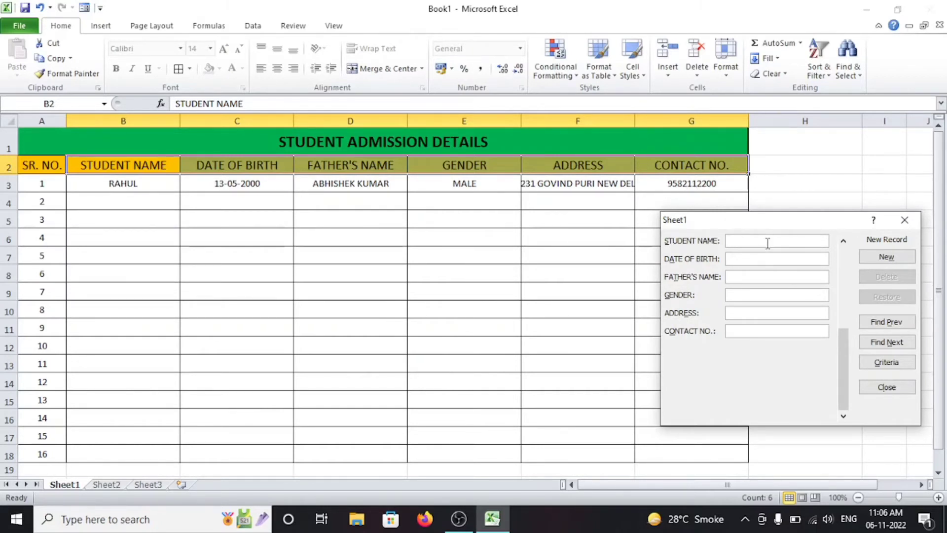
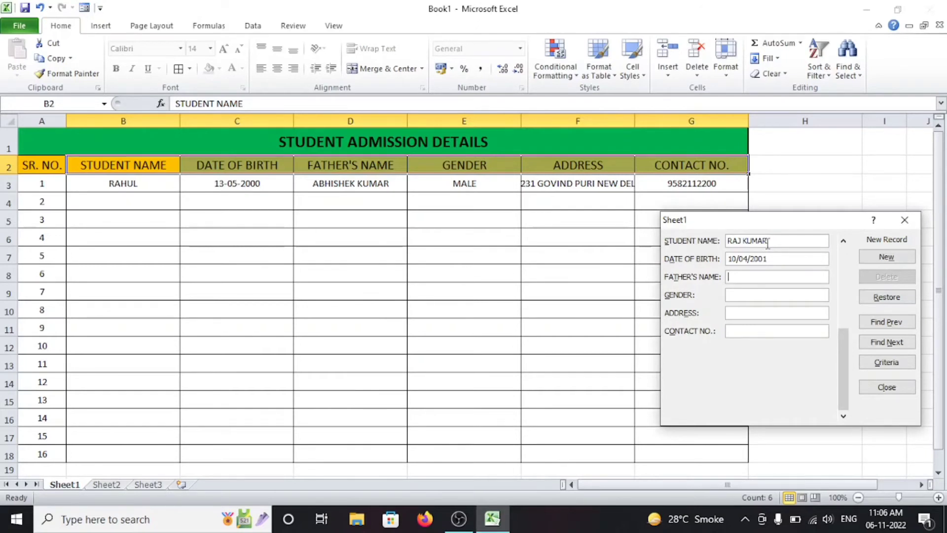
Step: Enter the second student's names, gender MALE, address and contact number, then save it as a new record
{"action": "key", "text": "Tab"}
{"action": "type", "text": "MALE"}
{"action": "key", "text": "Tab"}
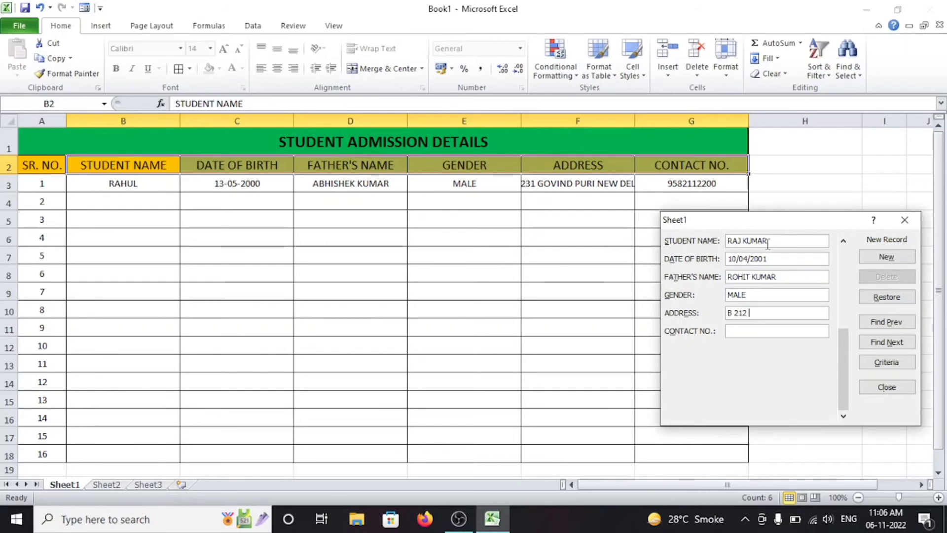
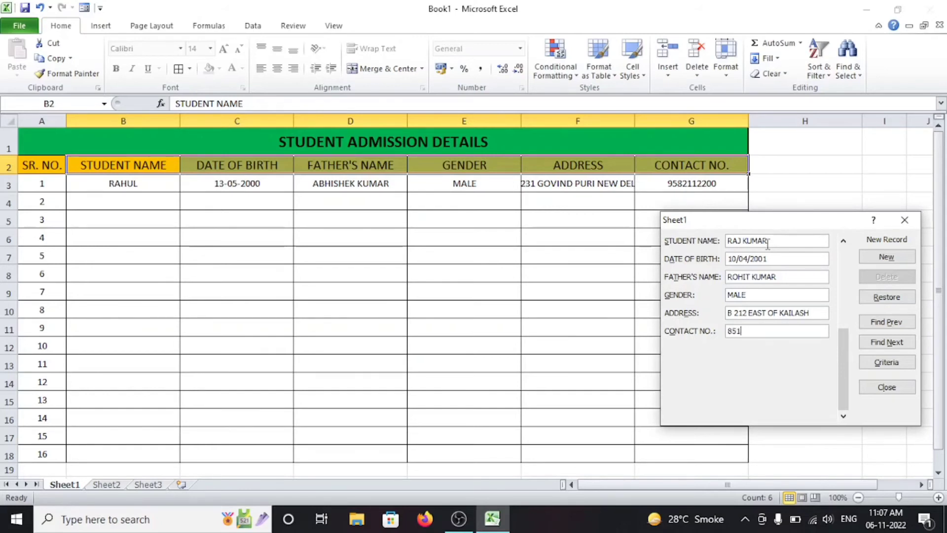
{"action": "left_click", "coordinate": [882, 258]}
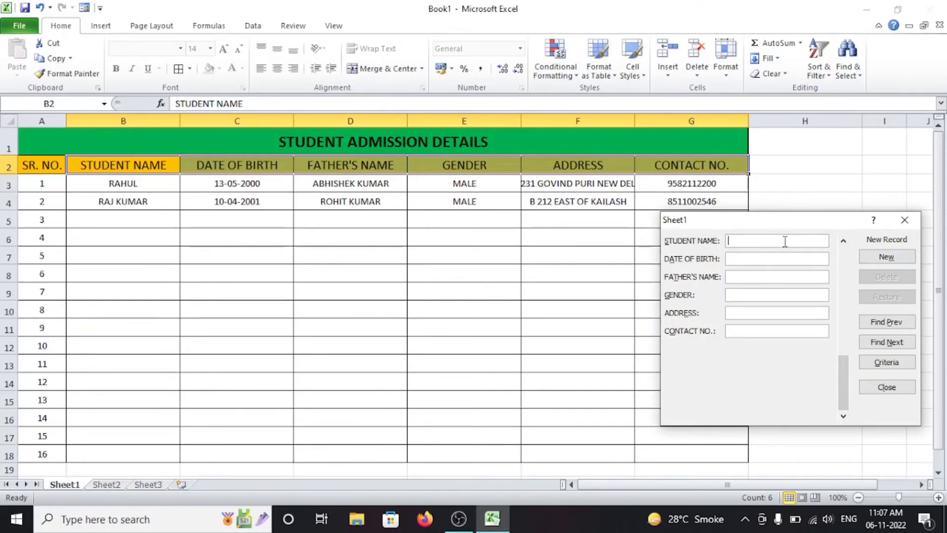
Step: Enter the next student's name, date of birth and gender FEMALE in the data form
{"action": "type", "text": "ANITA"}
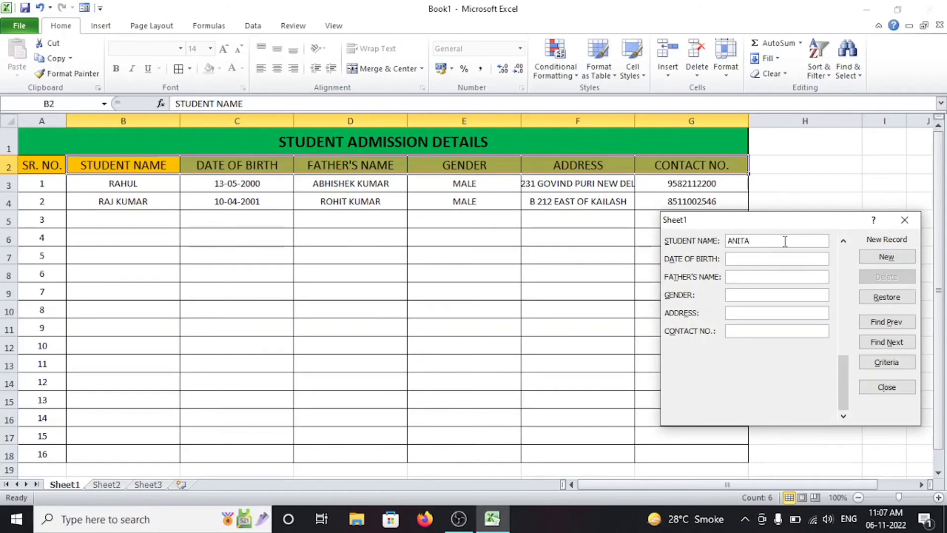
{"action": "key", "text": "Tab"}
{"action": "type", "text": "12/06/"}
{"action": "type", "text": "2002"}
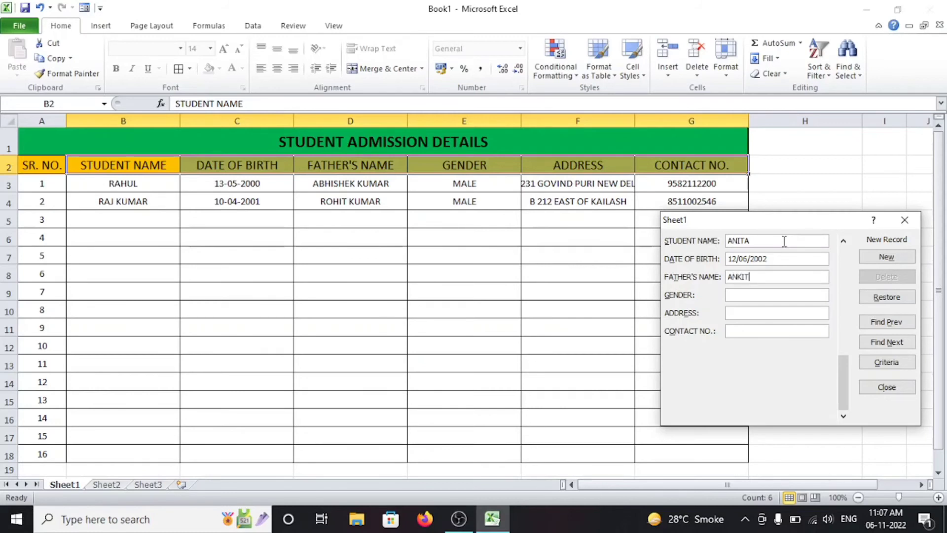
{"action": "key", "text": "Tab"}
{"action": "type", "text": "D"}
{"action": "key", "text": "BackSpace"}
{"action": "type", "text": "FEMALE"}
Step: Fill in the student's address and contact number, save the remaining records, and close the form
{"action": "key", "text": "Tab"}
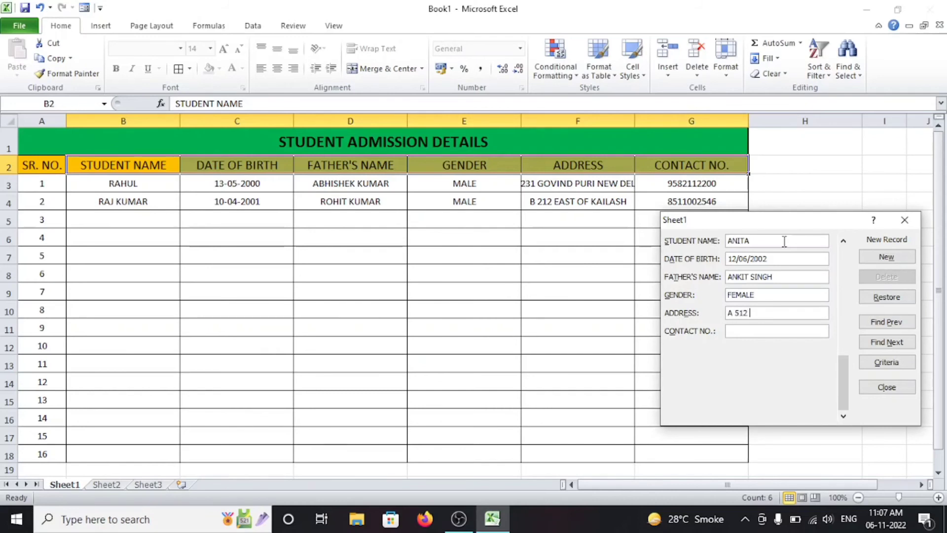
{"action": "key", "text": "Tab"}
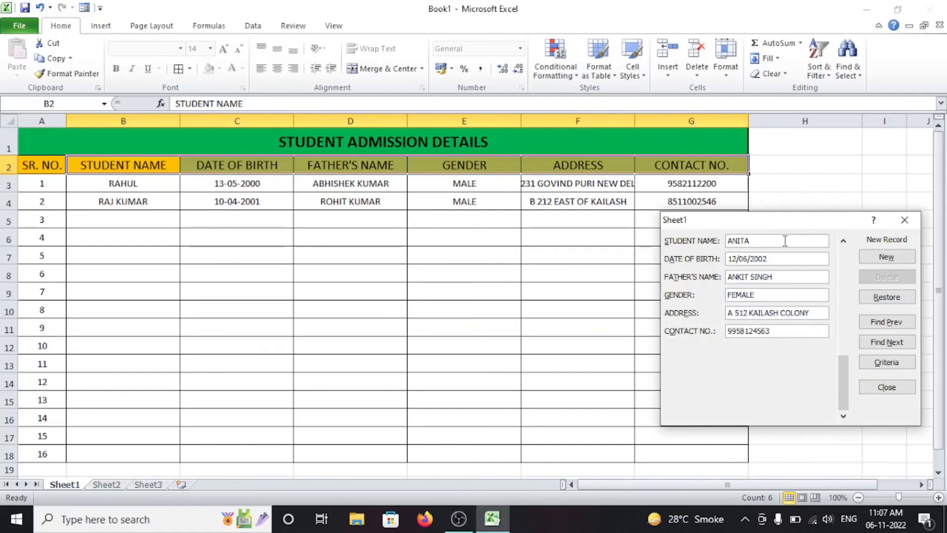
{"action": "left_click", "coordinate": [865, 261]}
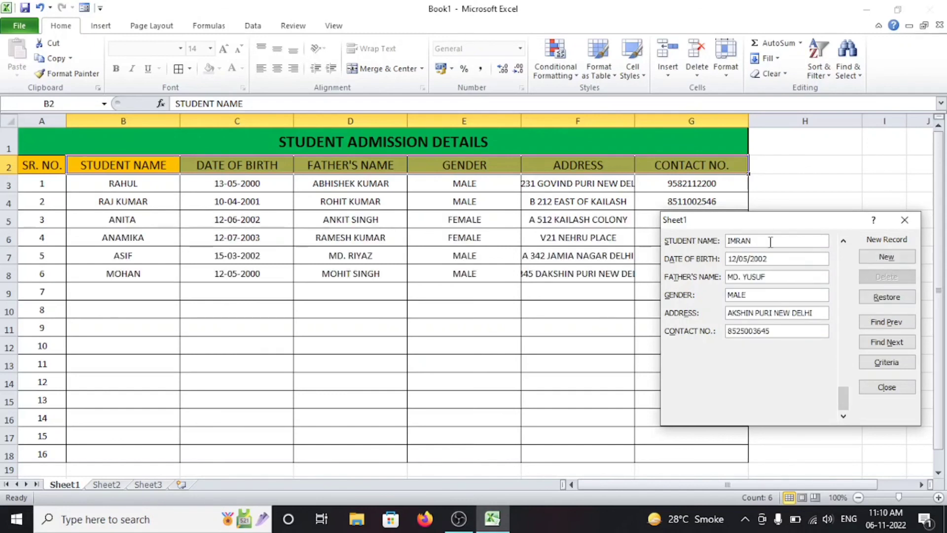
{"action": "left_click", "coordinate": [876, 258]}
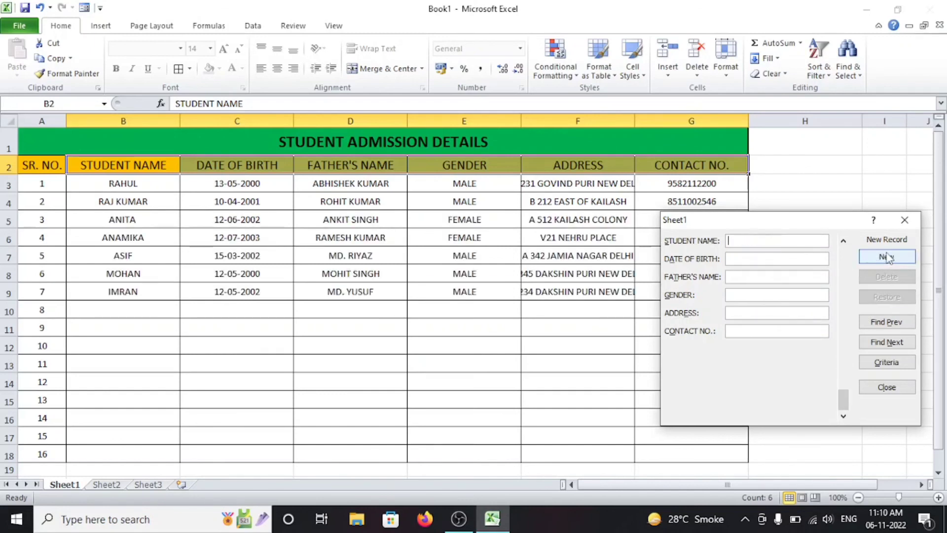
{"action": "left_click", "coordinate": [900, 223]}
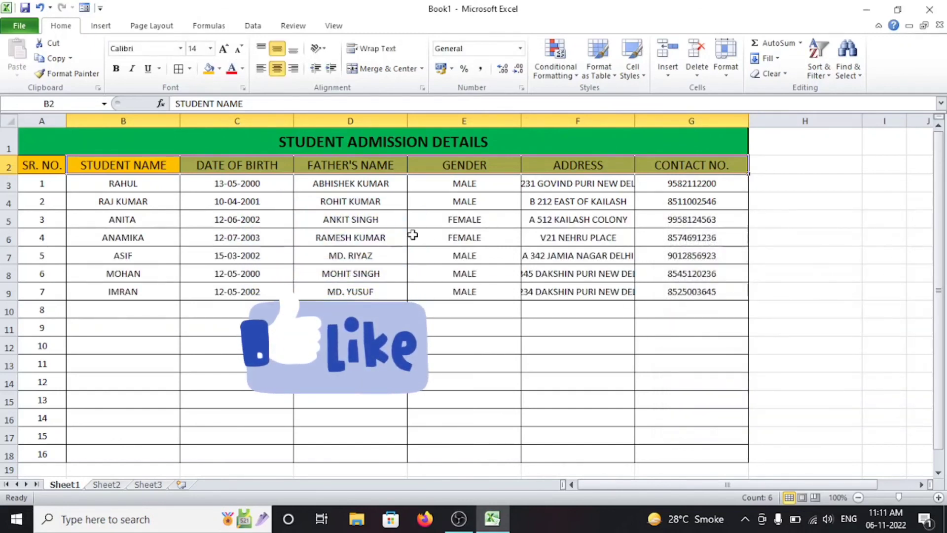